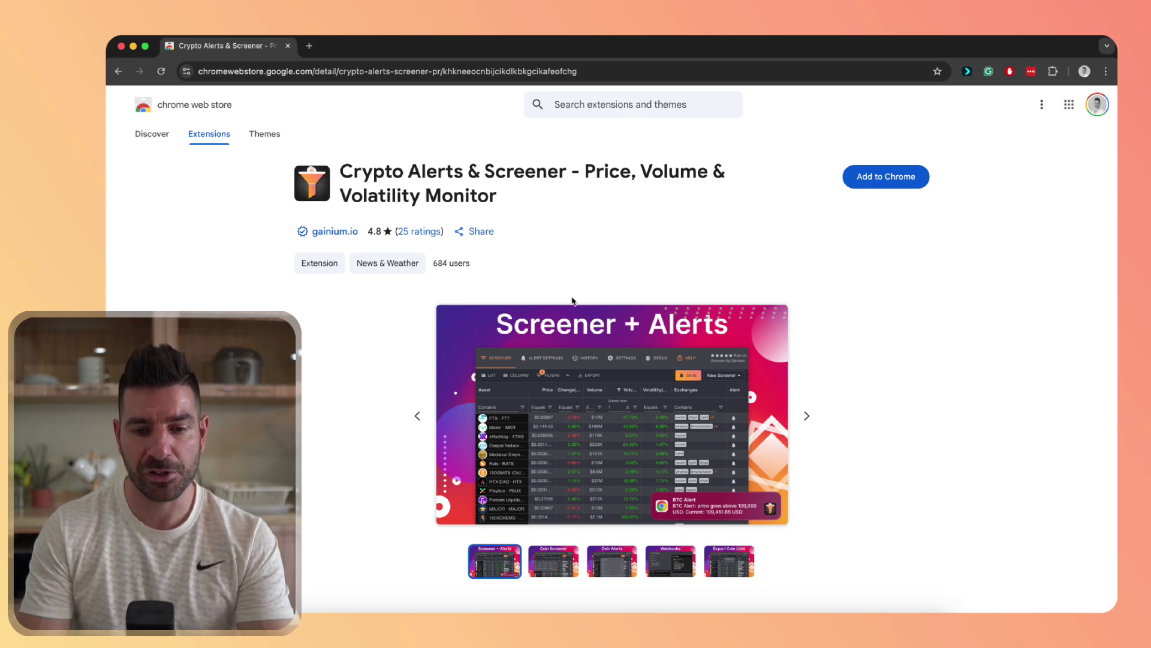
Step: Add the Crypto Alerts & Screener extension to Chrome, pin it, and launch its 1133-asset screener
{"action": "left_click", "coordinate": [883, 176]}
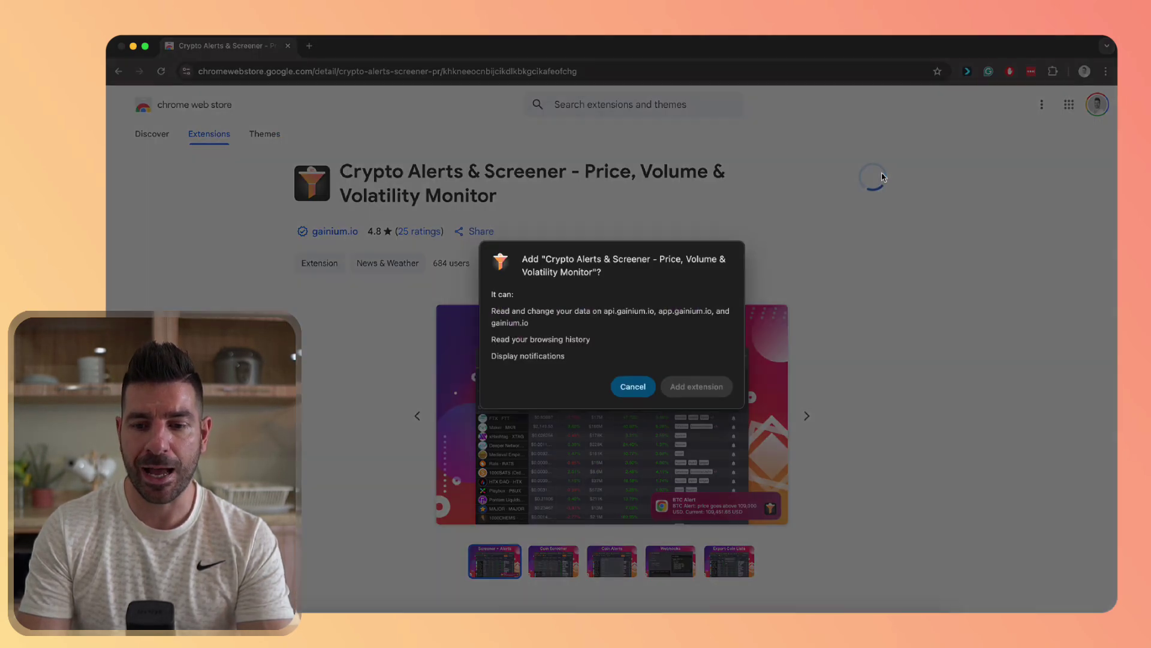
{"action": "left_click", "coordinate": [678, 394]}
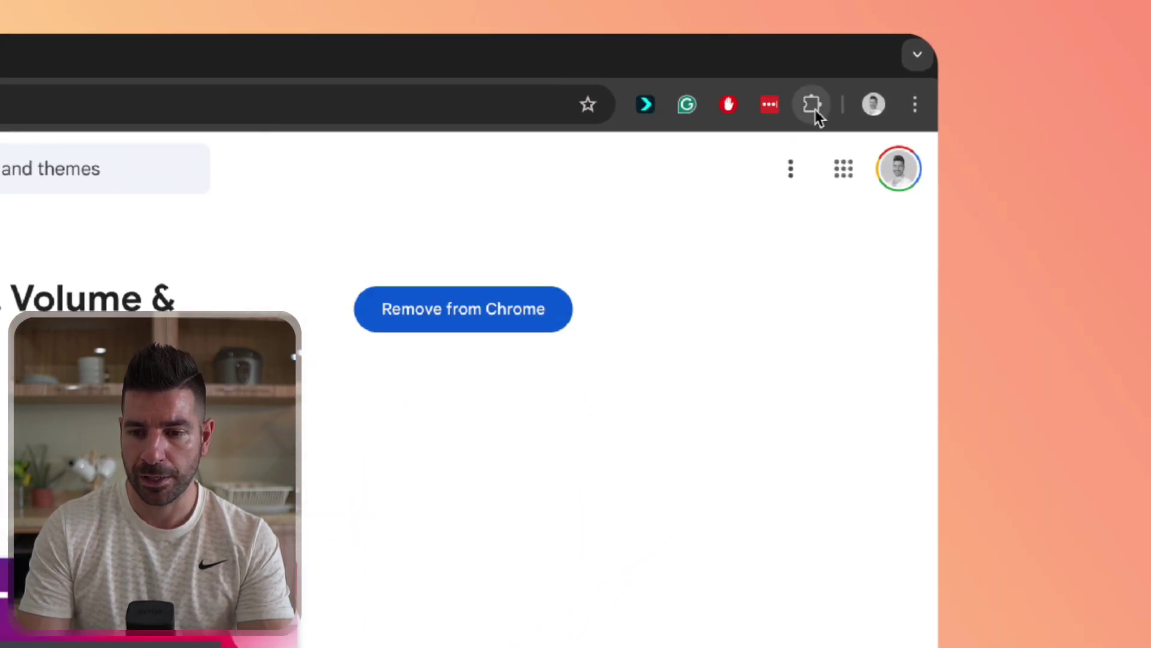
{"action": "left_click", "coordinate": [811, 107]}
{"action": "left_click", "coordinate": [732, 383]}
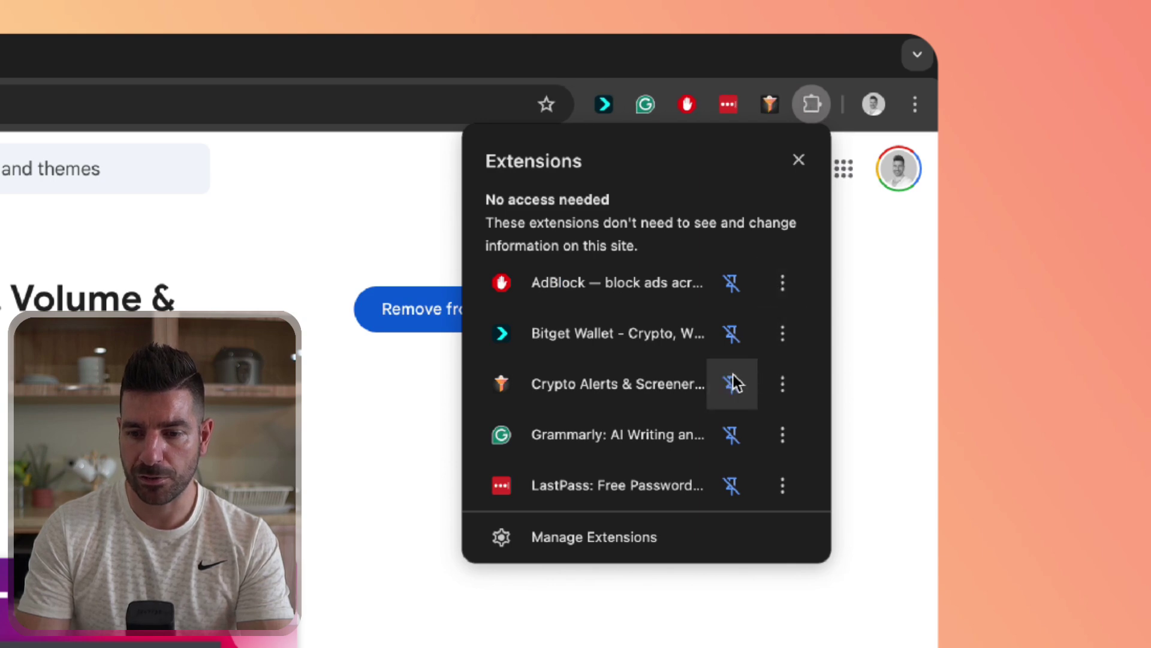
{"action": "left_click", "coordinate": [609, 396]}
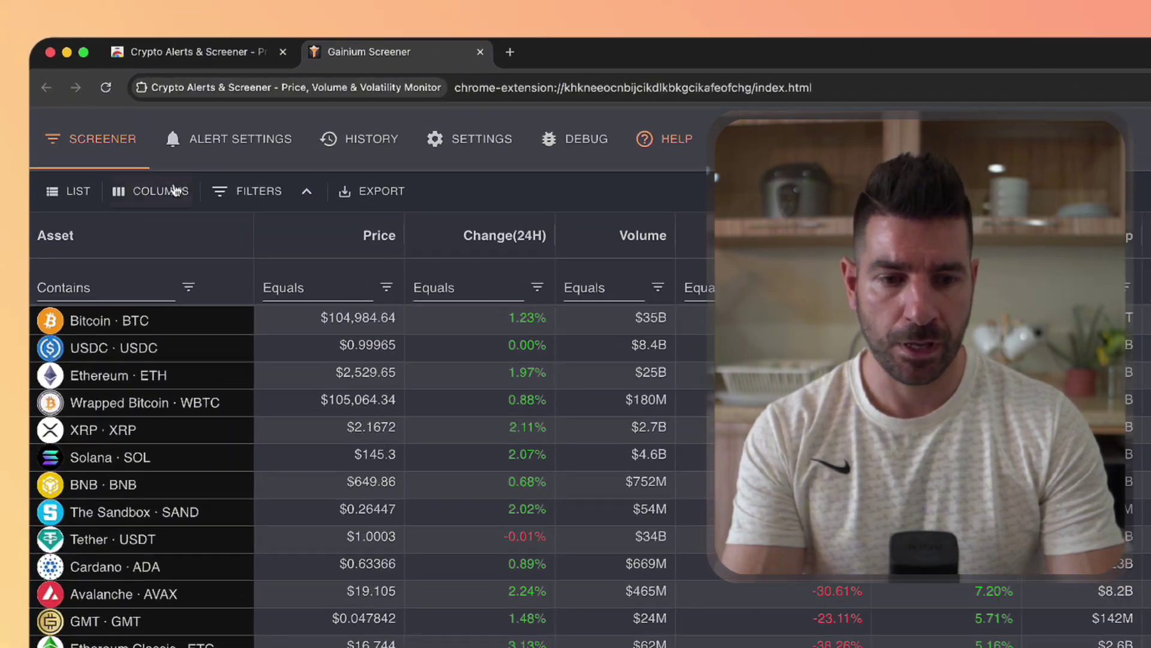
Step: Show an Exchanges column in the coin table, listing exchanges such as binance, bybit and okx
{"action": "left_click", "coordinate": [114, 167]}
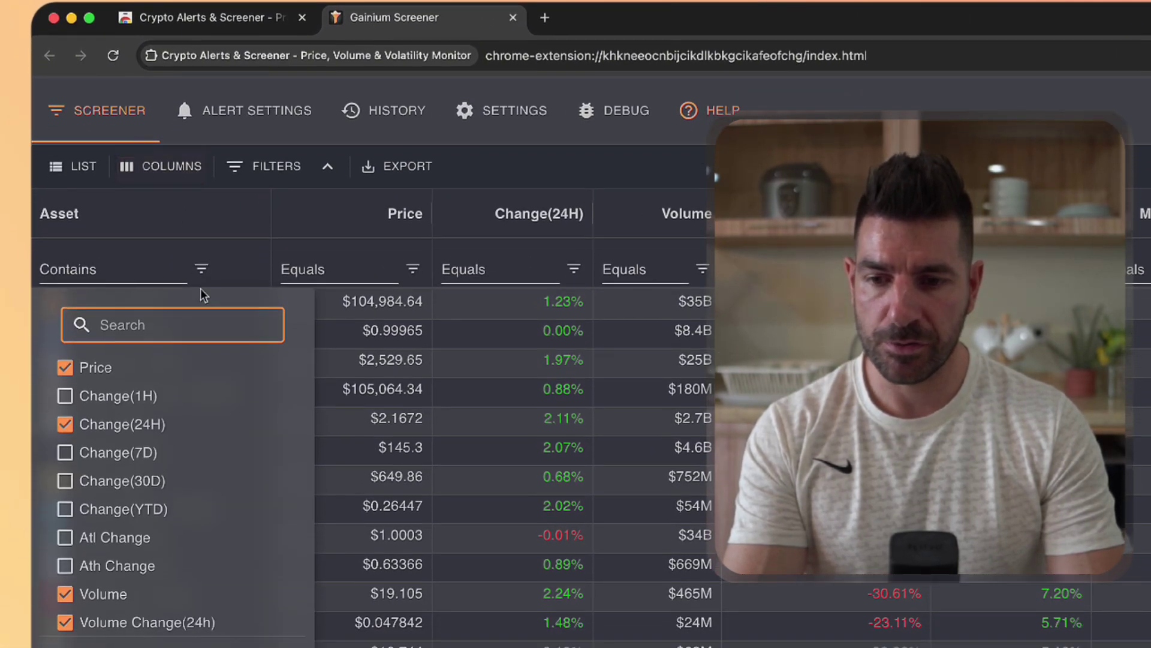
{"action": "scroll", "coordinate": [150, 398], "scroll_direction": "down", "scroll_amount": 2}
{"action": "scroll", "coordinate": [150, 398], "scroll_direction": "down", "scroll_amount": 3}
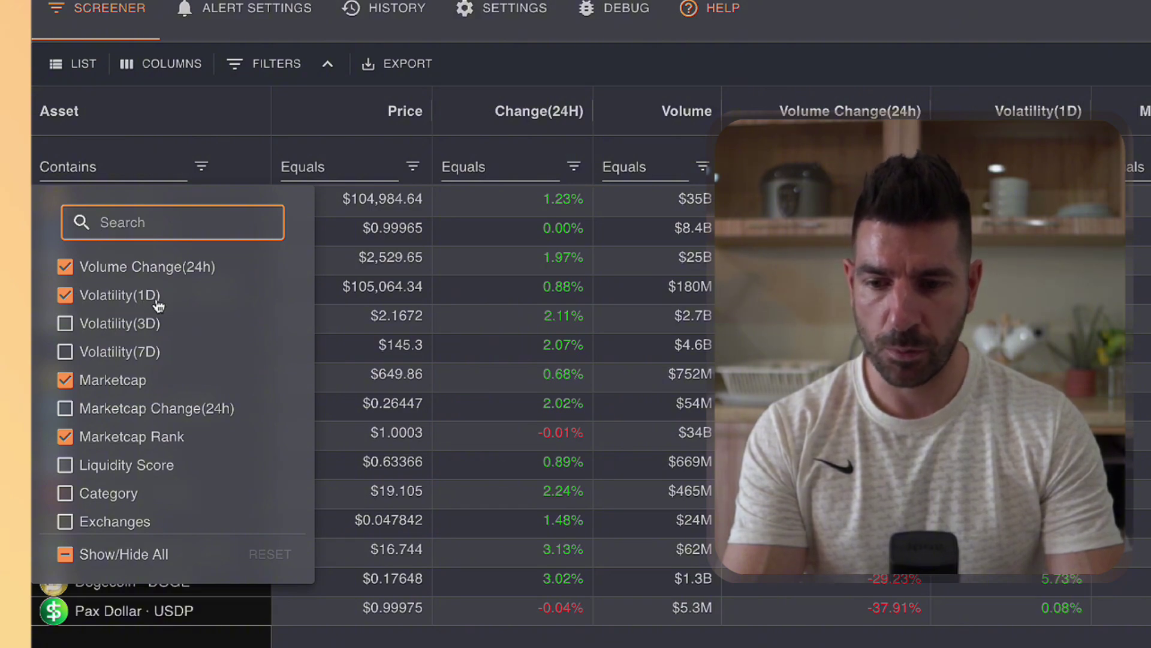
{"action": "scroll", "coordinate": [158, 306], "scroll_direction": "down", "scroll_amount": 1}
{"action": "left_click", "coordinate": [65, 481]}
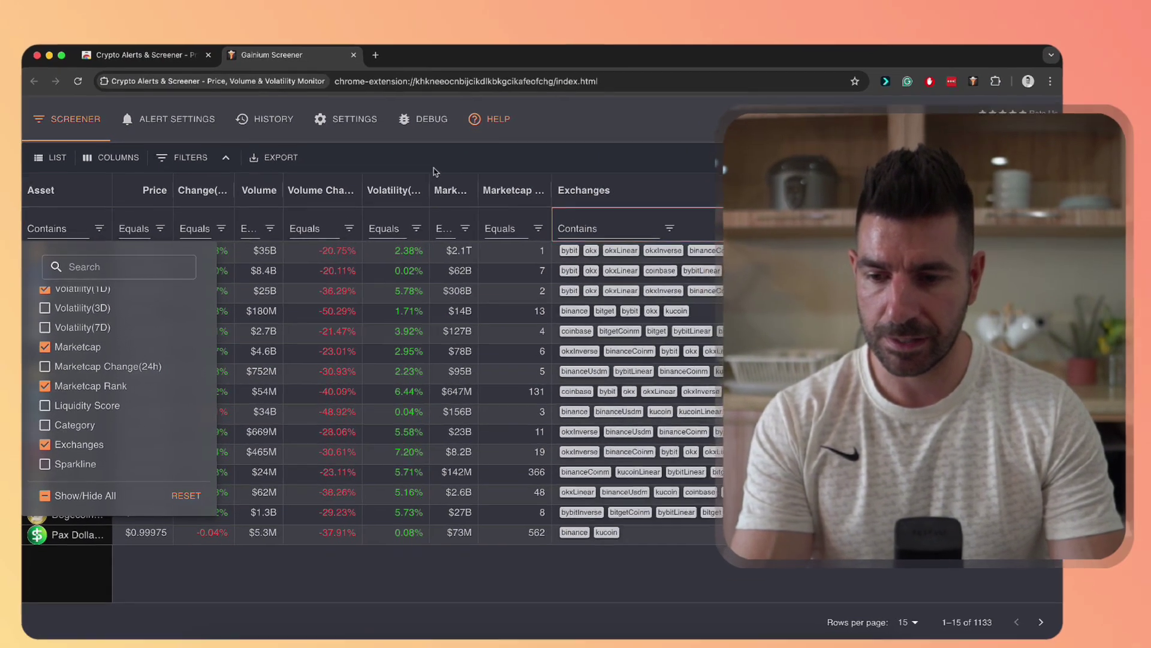
{"action": "left_click", "coordinate": [626, 74]}
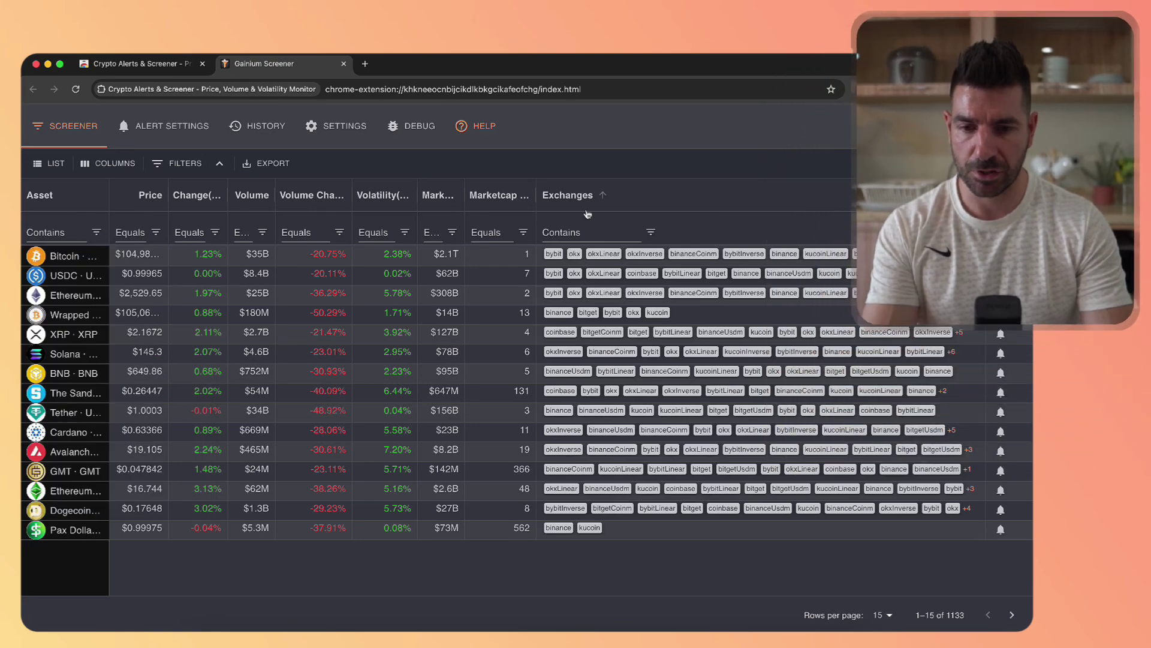
Step: Filter Exchanges to contain 'Bina' and Volatility(1D) to greater than 10, leaving 18 results
{"action": "left_click", "coordinate": [580, 232]}
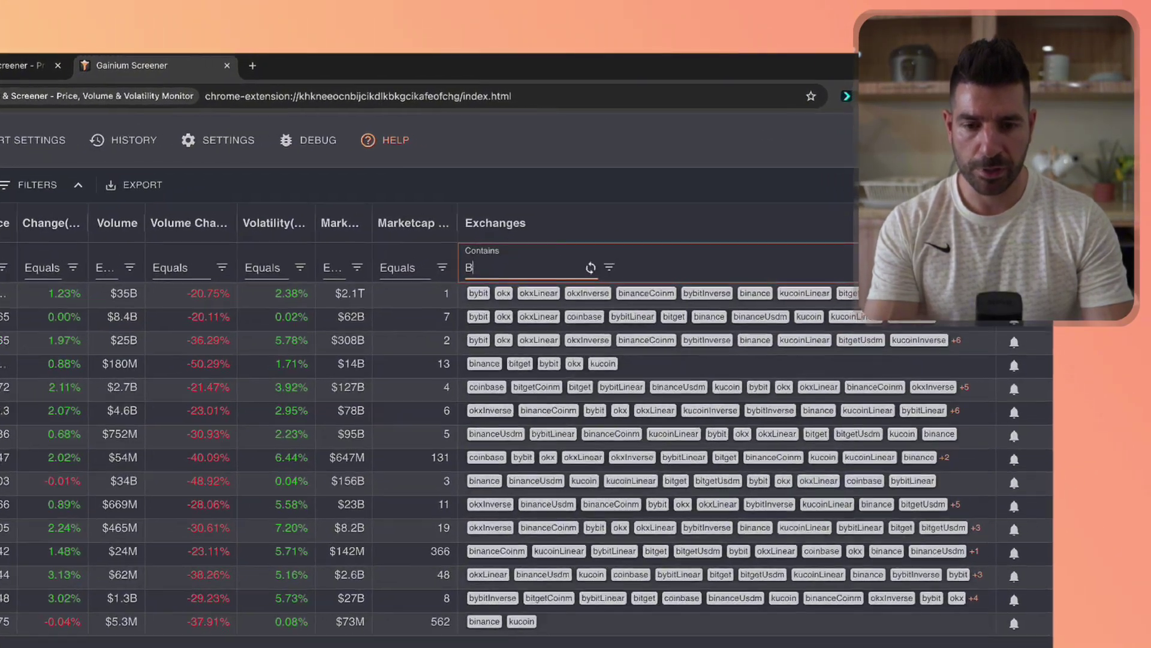
{"action": "type", "text": "Binance"}
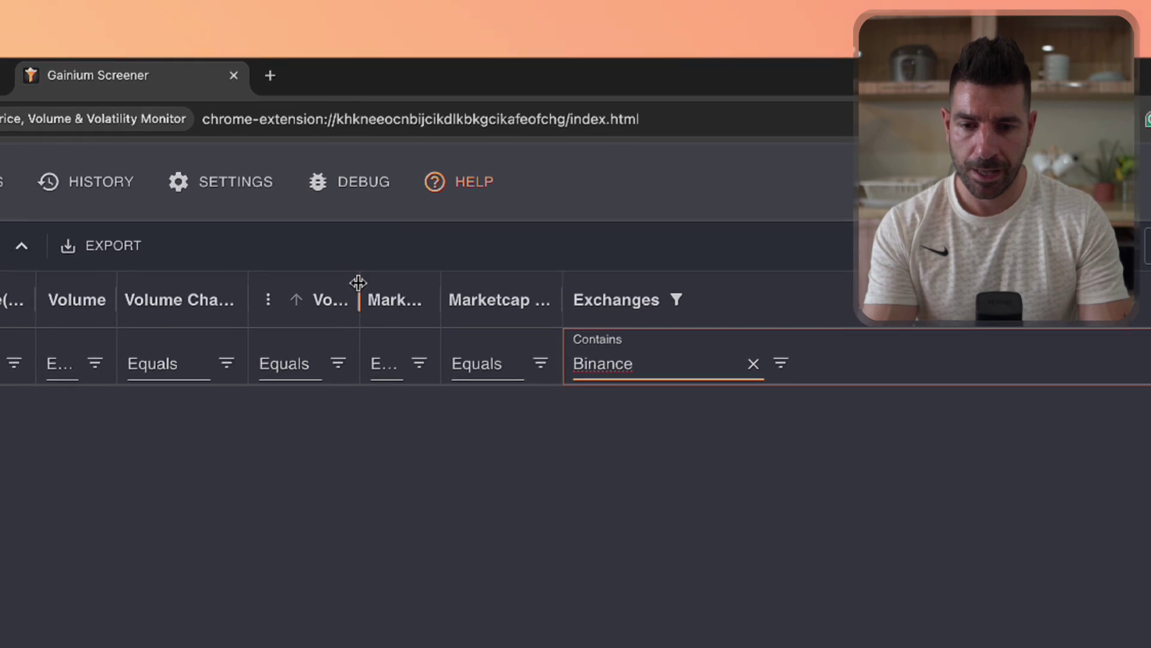
{"action": "left_click", "coordinate": [501, 364]}
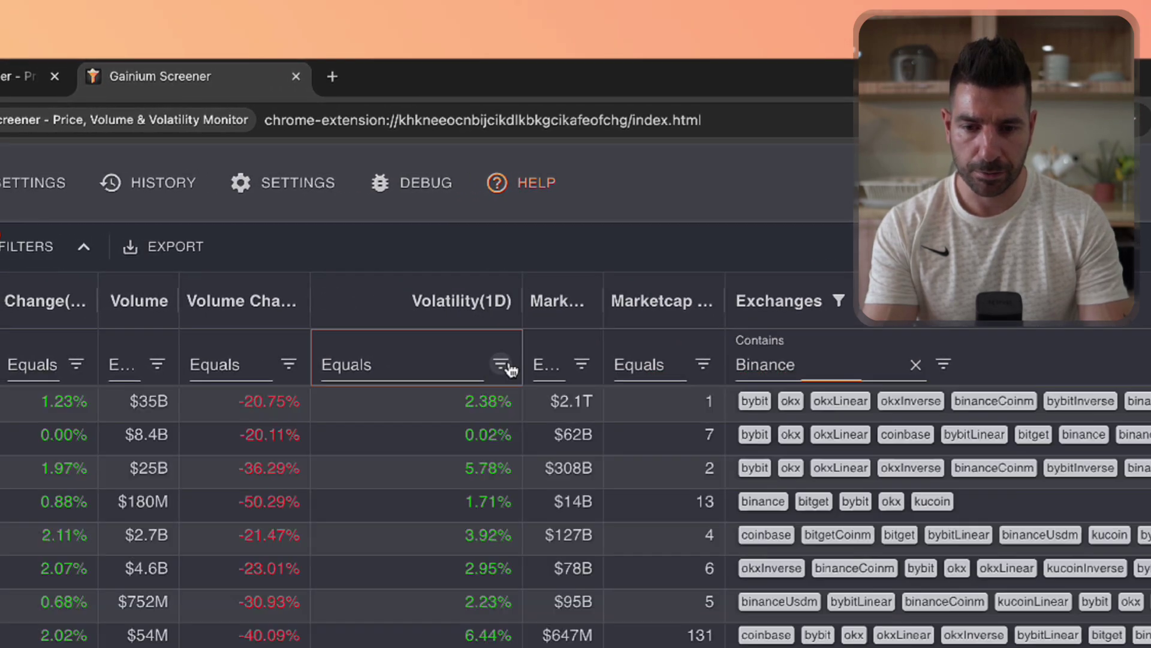
{"action": "left_click", "coordinate": [423, 497]}
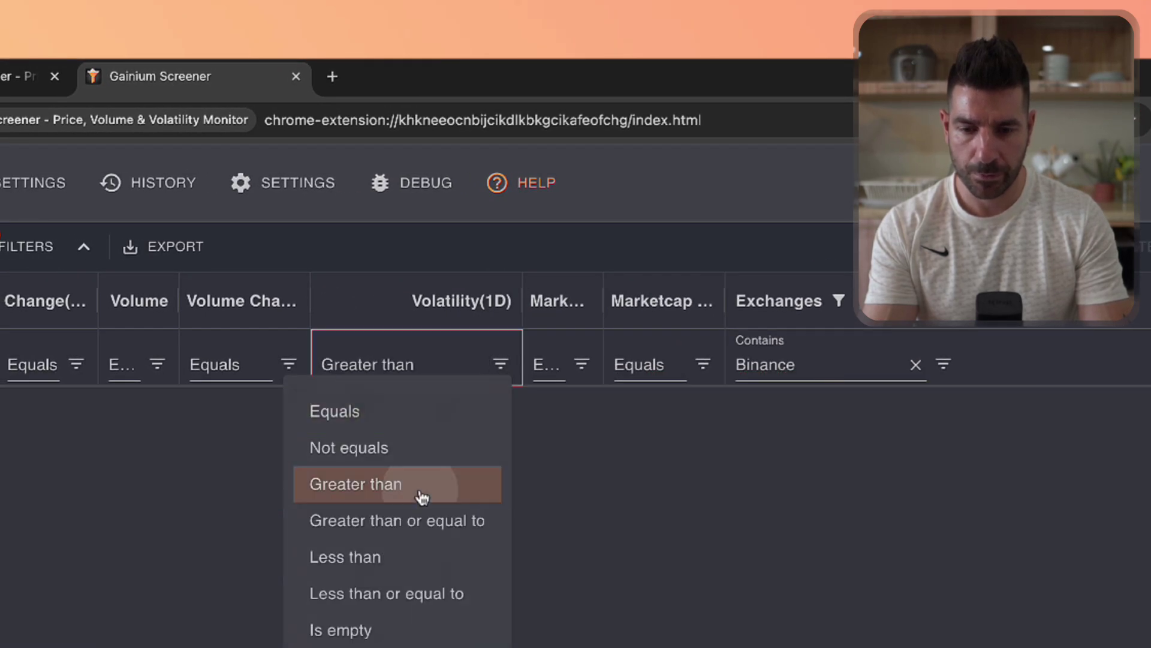
{"action": "left_click", "coordinate": [368, 362]}
{"action": "type", "text": "10"}
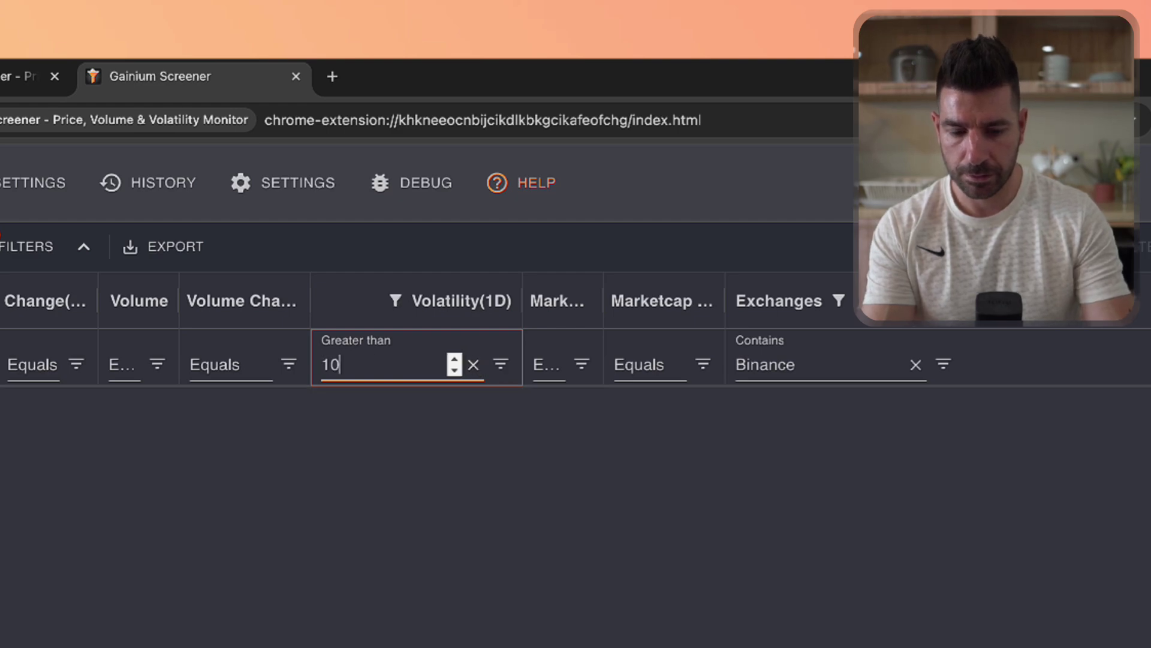
{"action": "left_click", "coordinate": [534, 462]}
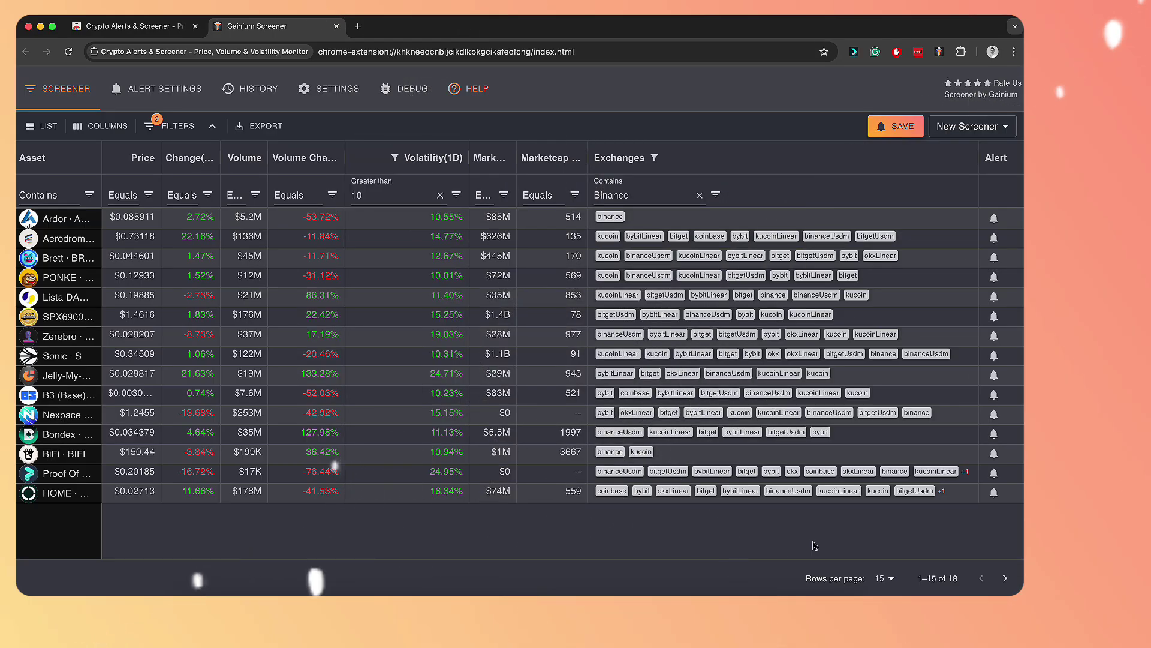
Step: Save the filtered view as a screener alert named 'Binance'
{"action": "left_click", "coordinate": [888, 130]}
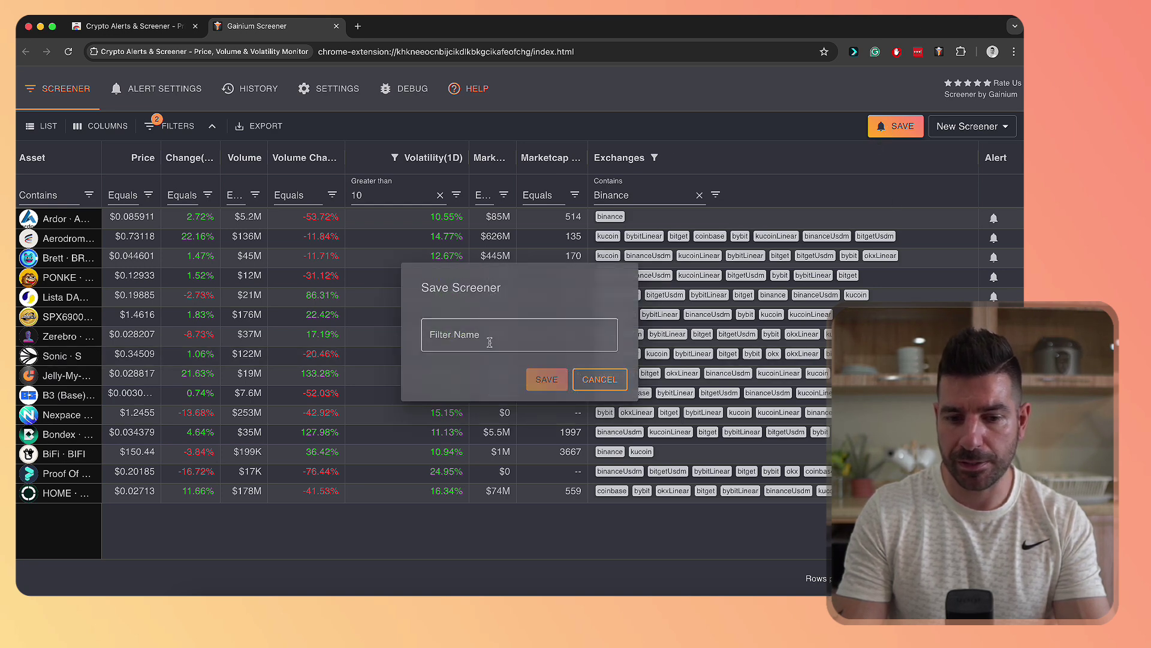
{"action": "left_click", "coordinate": [462, 332]}
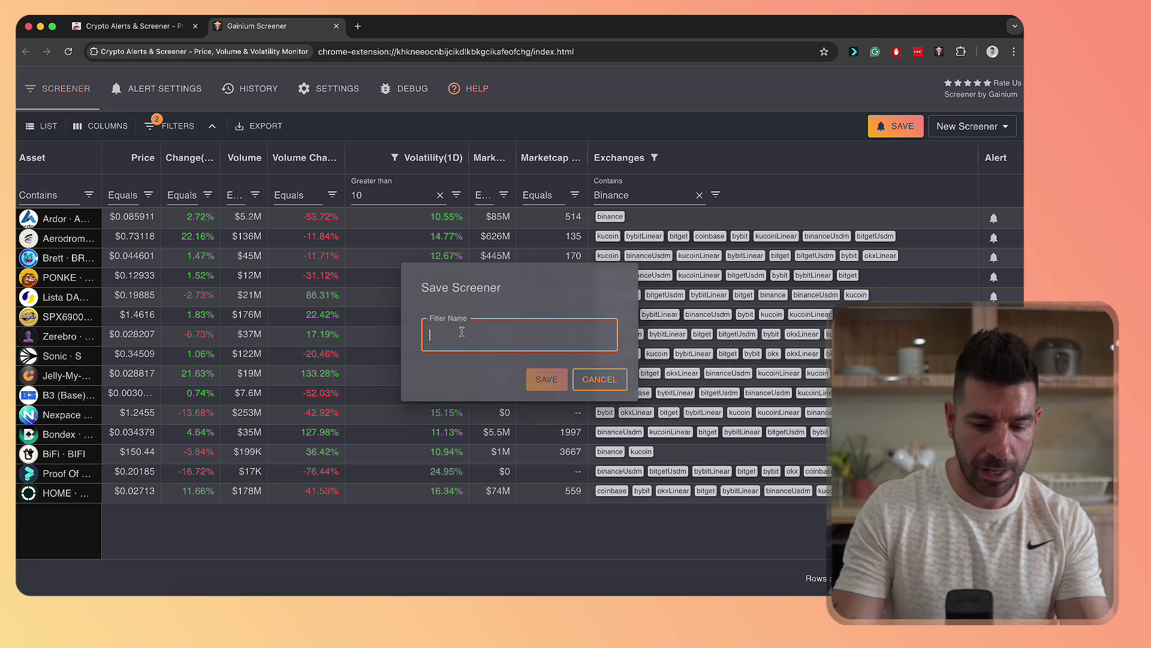
{"action": "type", "text": "Binance"}
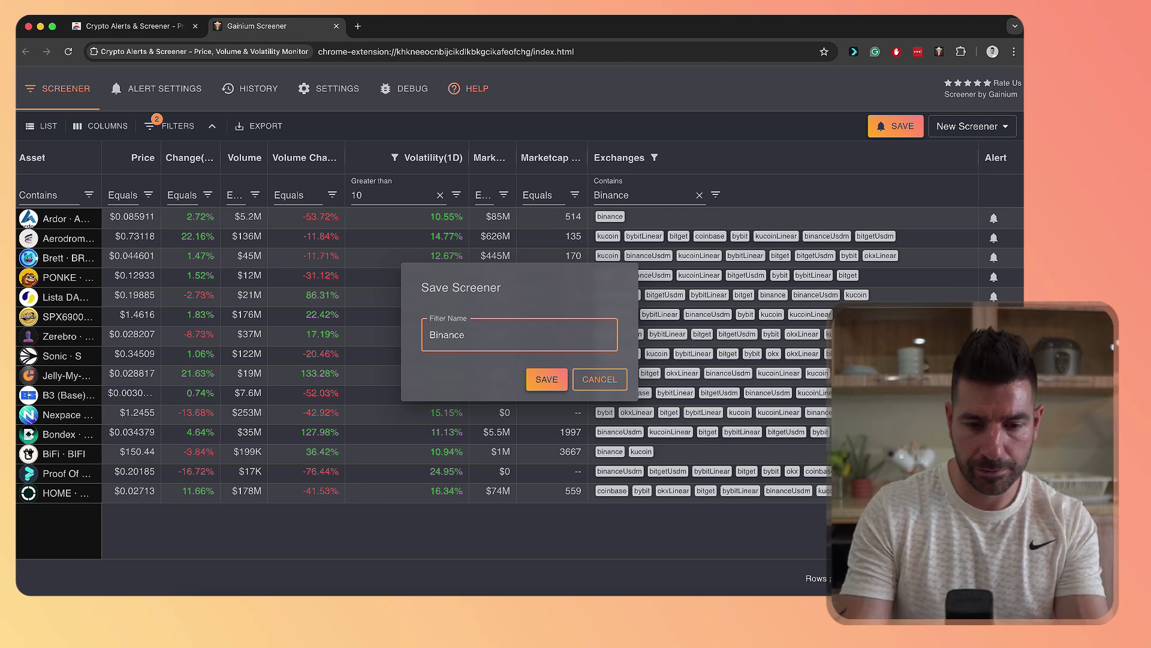
{"action": "left_click", "coordinate": [547, 379]}
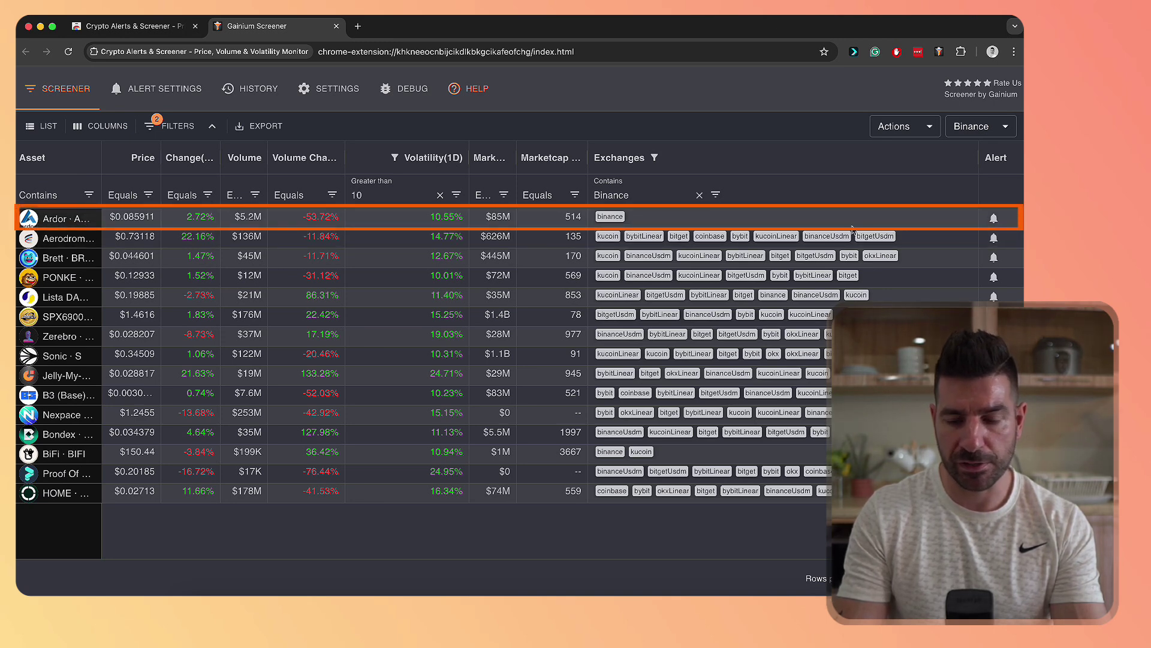
Step: Create 'ARDR Alert' for Ardor with condition Price, direction Above, and threshold 1 USD
{"action": "left_click", "coordinate": [993, 220]}
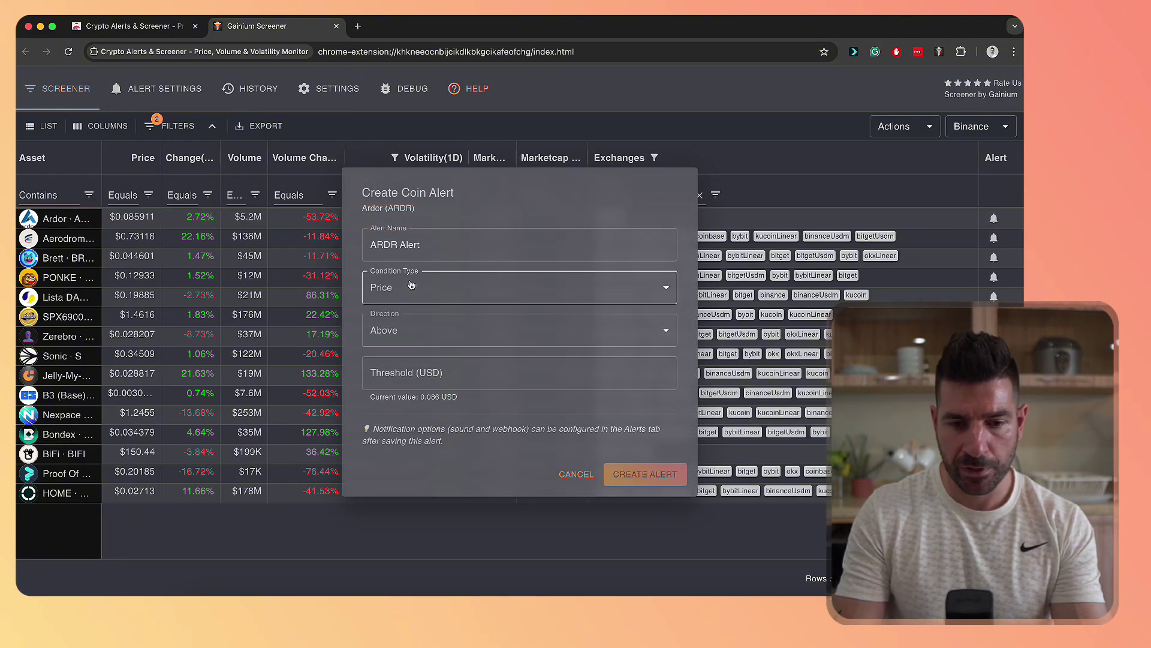
{"action": "left_click", "coordinate": [462, 293]}
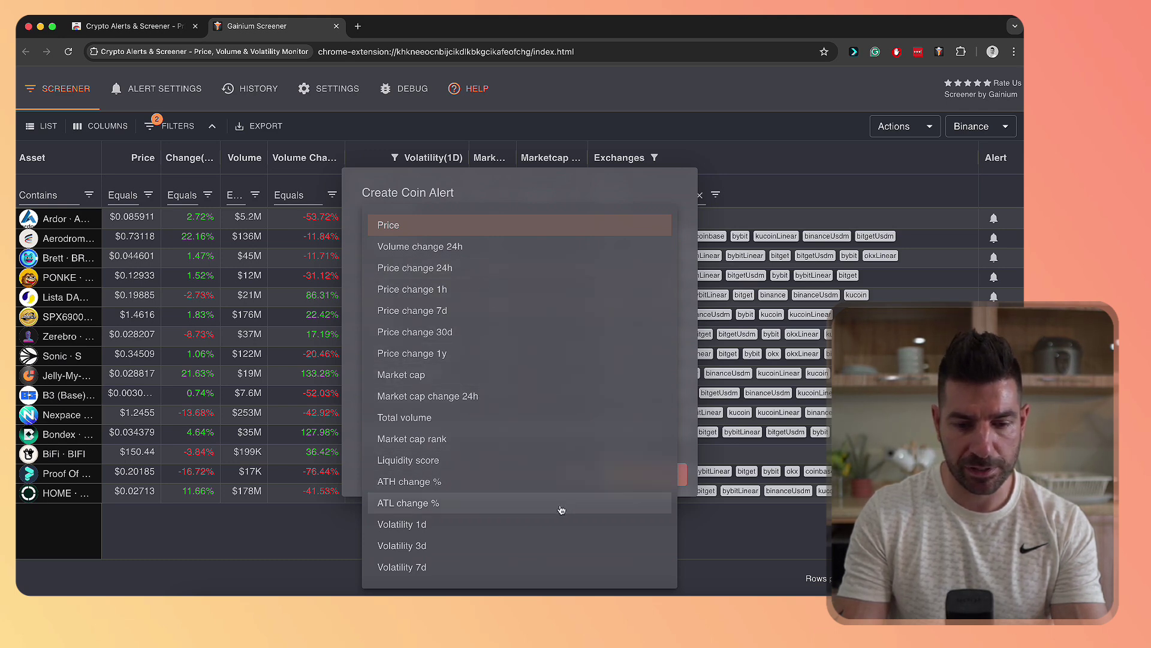
{"action": "left_click", "coordinate": [549, 189]}
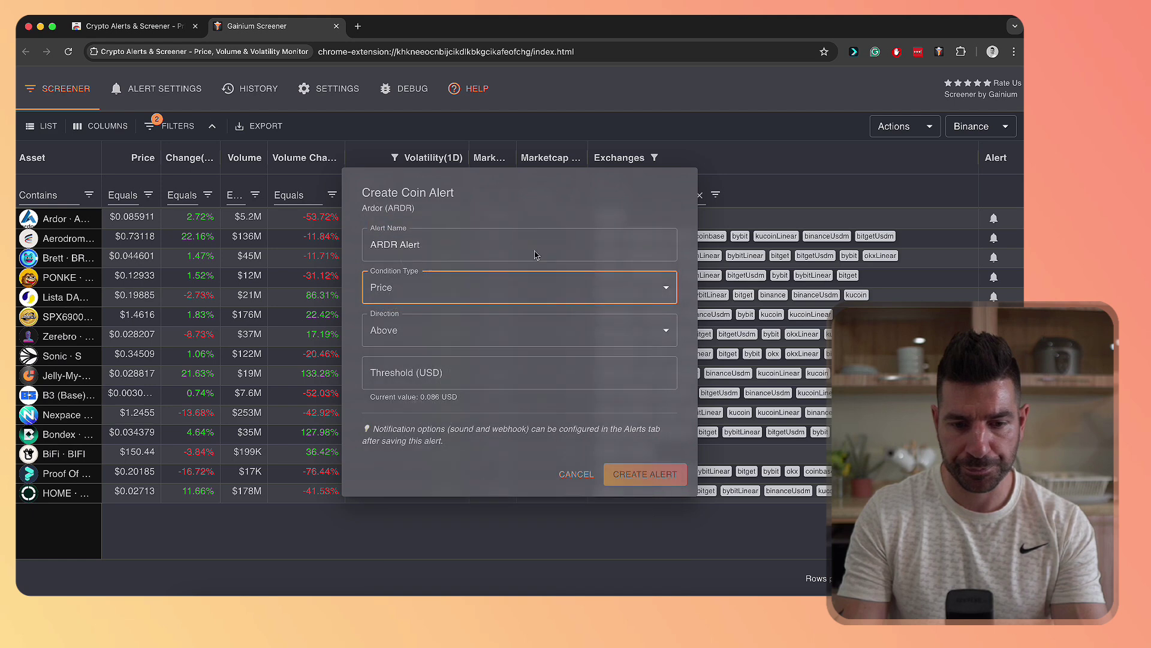
{"action": "left_click", "coordinate": [436, 329]}
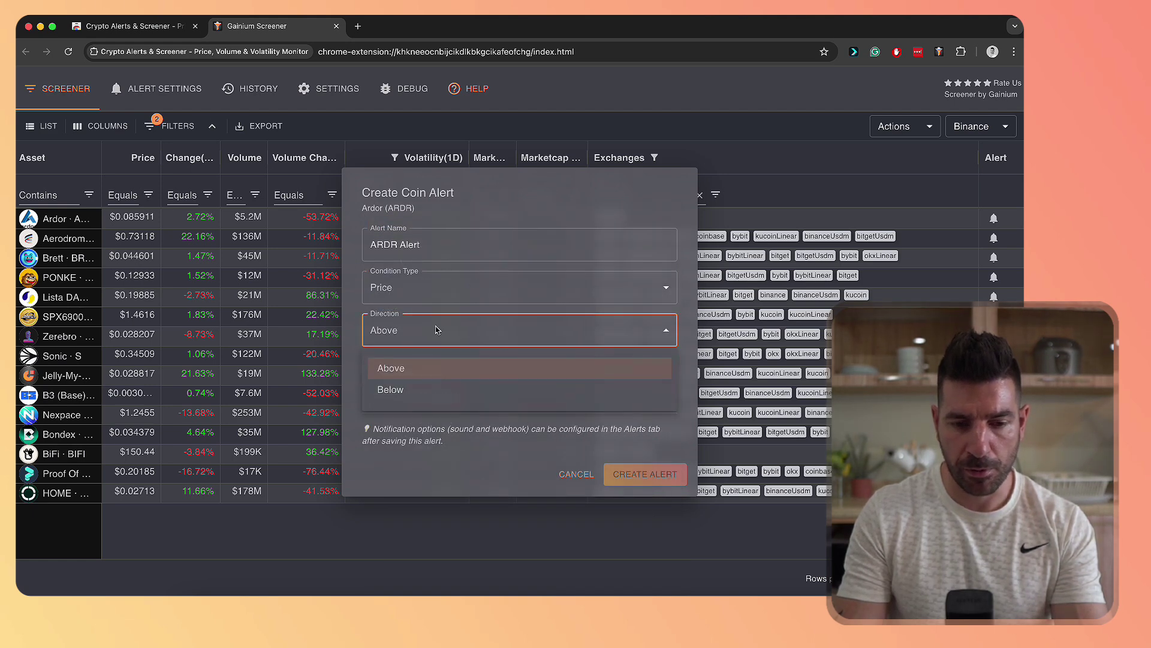
{"action": "left_click", "coordinate": [436, 368]}
{"action": "left_click", "coordinate": [437, 373]}
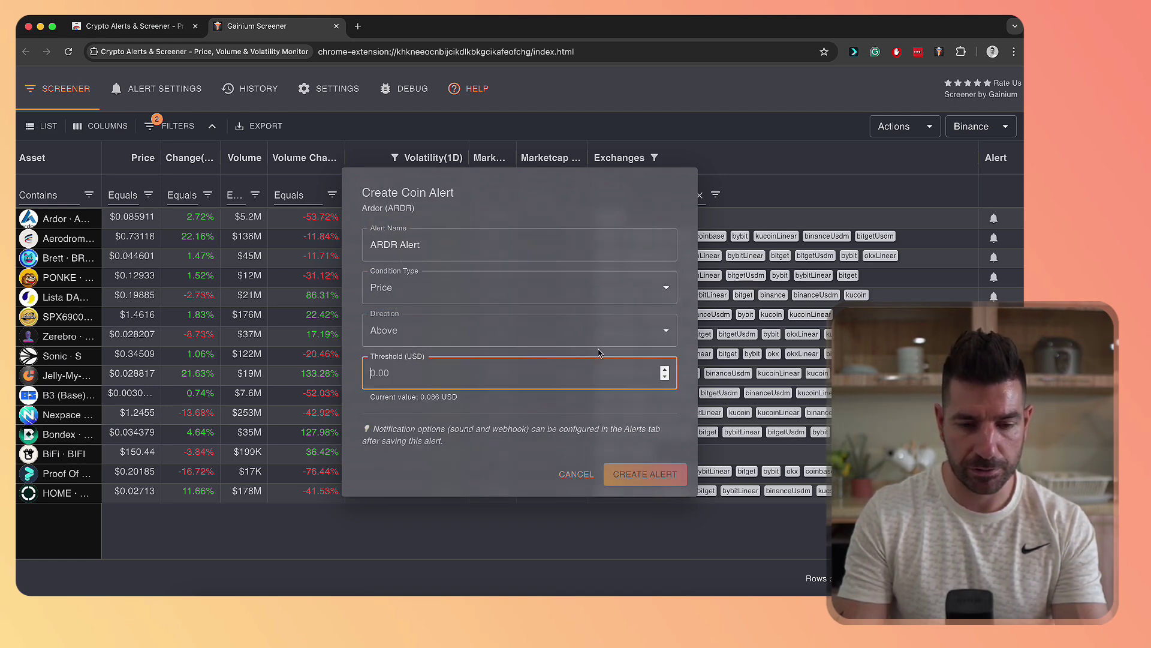
{"action": "type", "text": "1"}
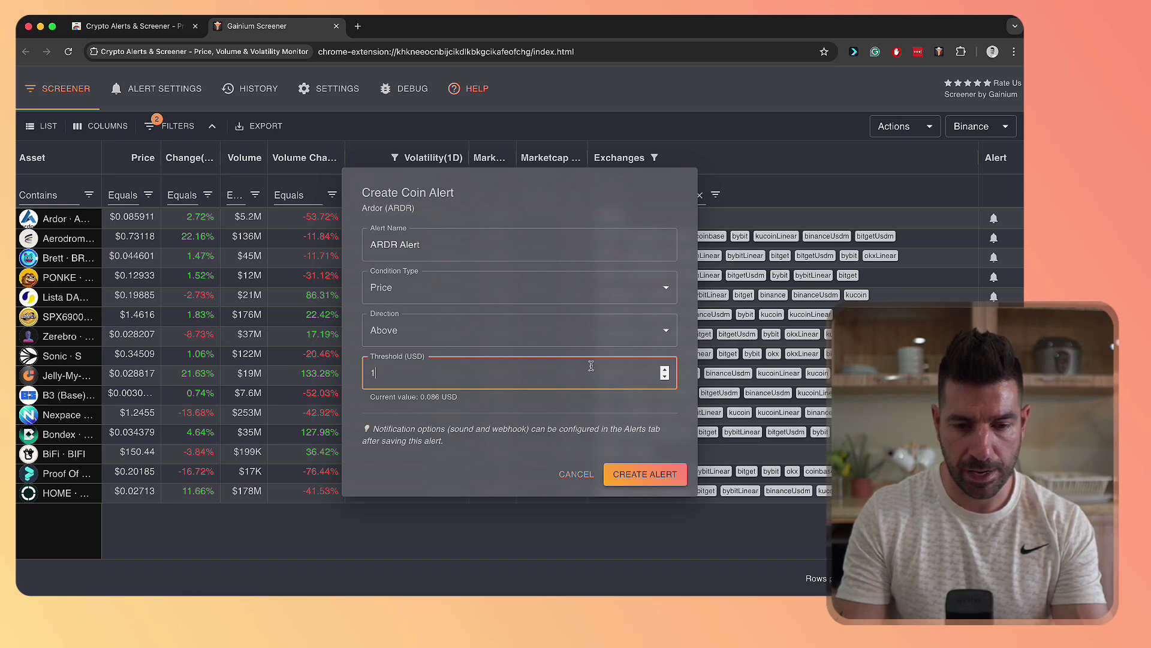
{"action": "left_click", "coordinate": [635, 474]}
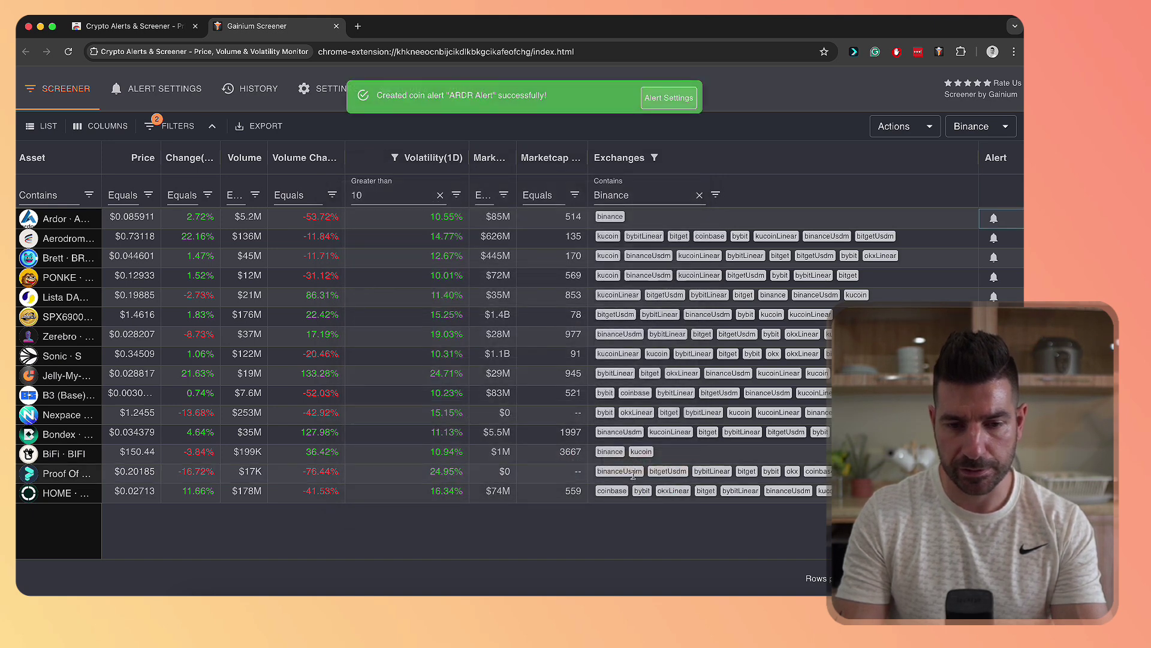
Step: Expand ARDR Alert's settings, keeping the default 10-min check interval and default expiration
{"action": "left_click", "coordinate": [669, 99]}
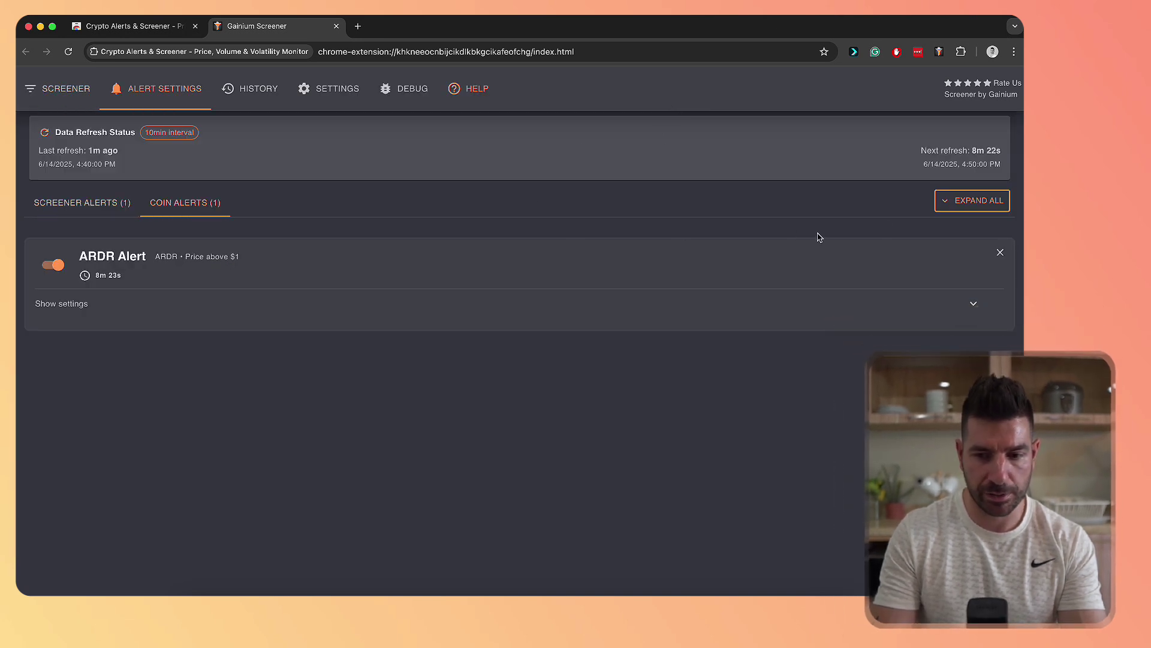
{"action": "left_click", "coordinate": [972, 306]}
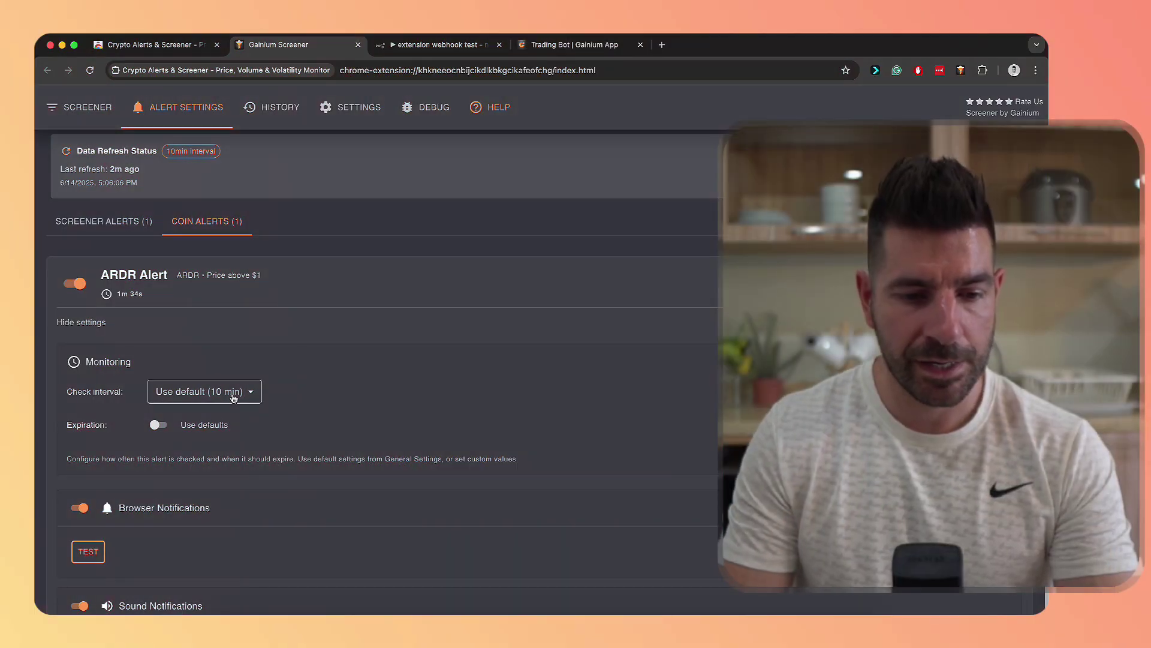
{"action": "left_click", "coordinate": [234, 395]}
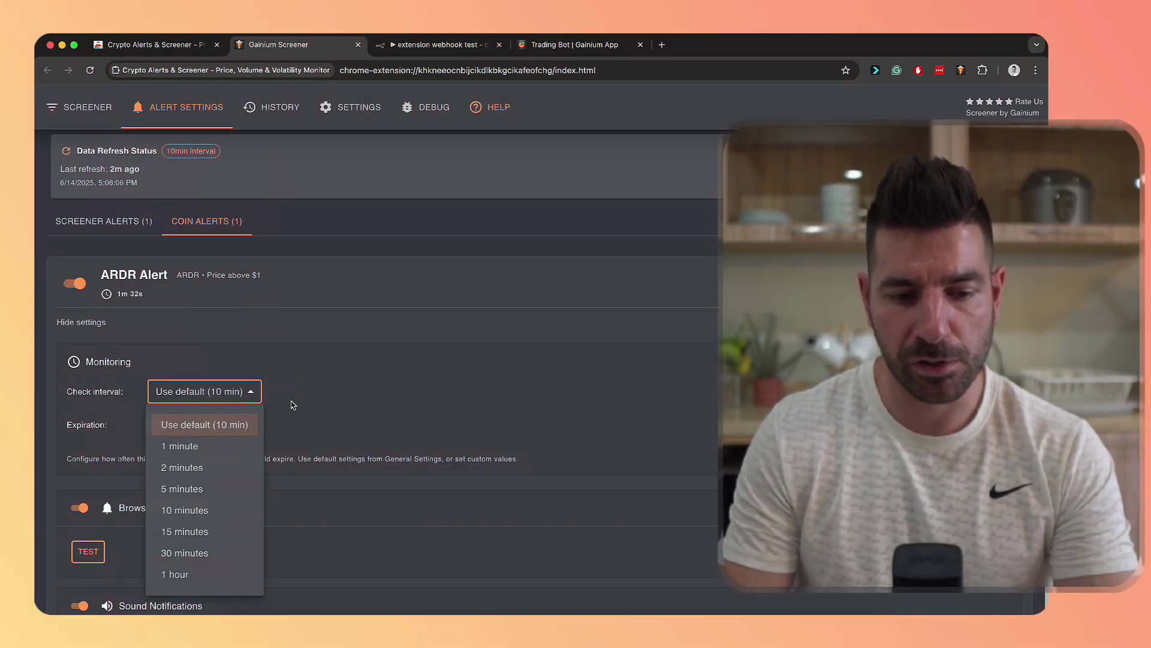
{"action": "left_click", "coordinate": [274, 359]}
{"action": "scroll", "coordinate": [187, 421], "scroll_direction": "down", "scroll_amount": 1}
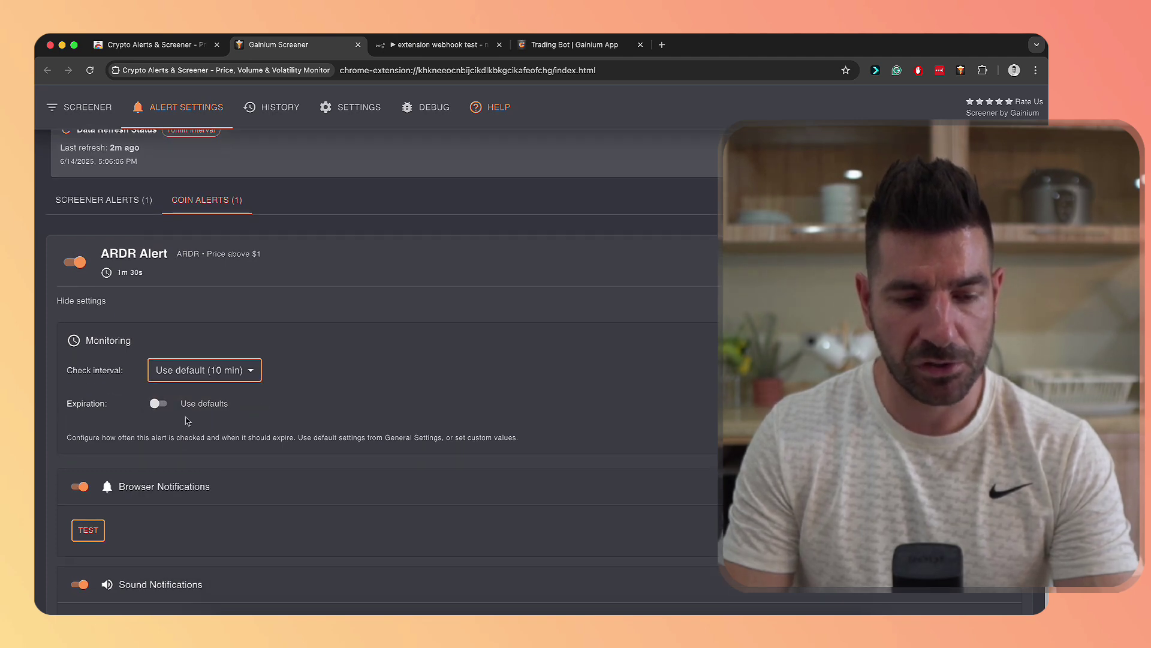
{"action": "left_click", "coordinate": [155, 406]}
{"action": "scroll", "coordinate": [317, 403], "scroll_direction": "down", "scroll_amount": 2}
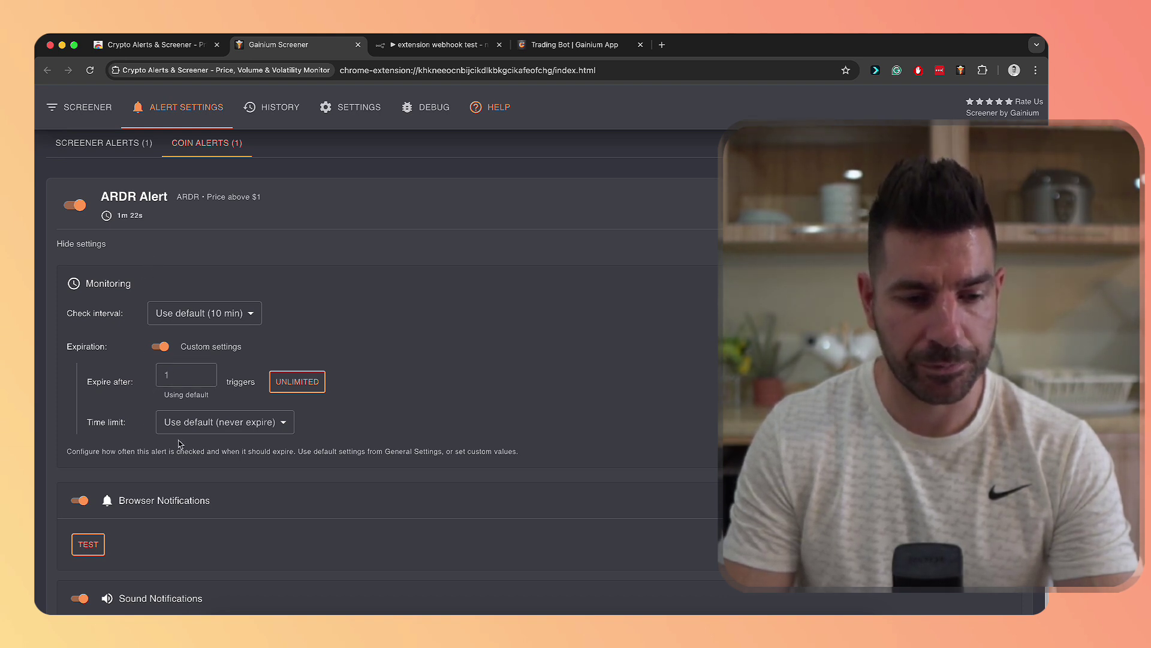
{"action": "left_click", "coordinate": [205, 426]}
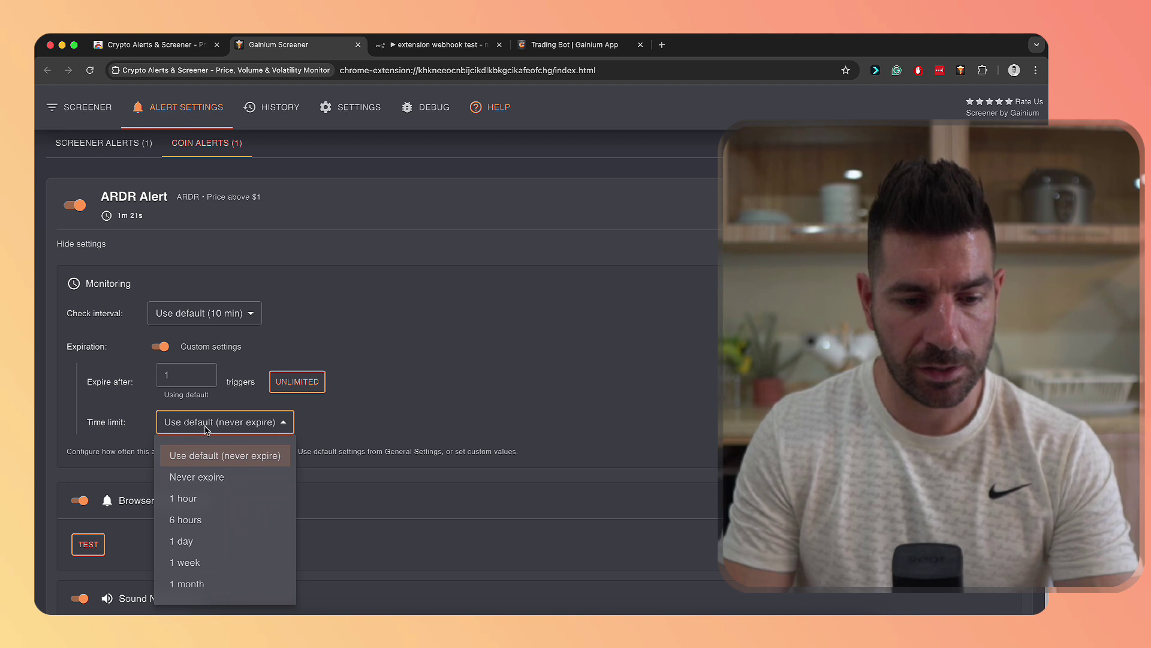
{"action": "left_click", "coordinate": [344, 458]}
{"action": "left_click", "coordinate": [162, 346]}
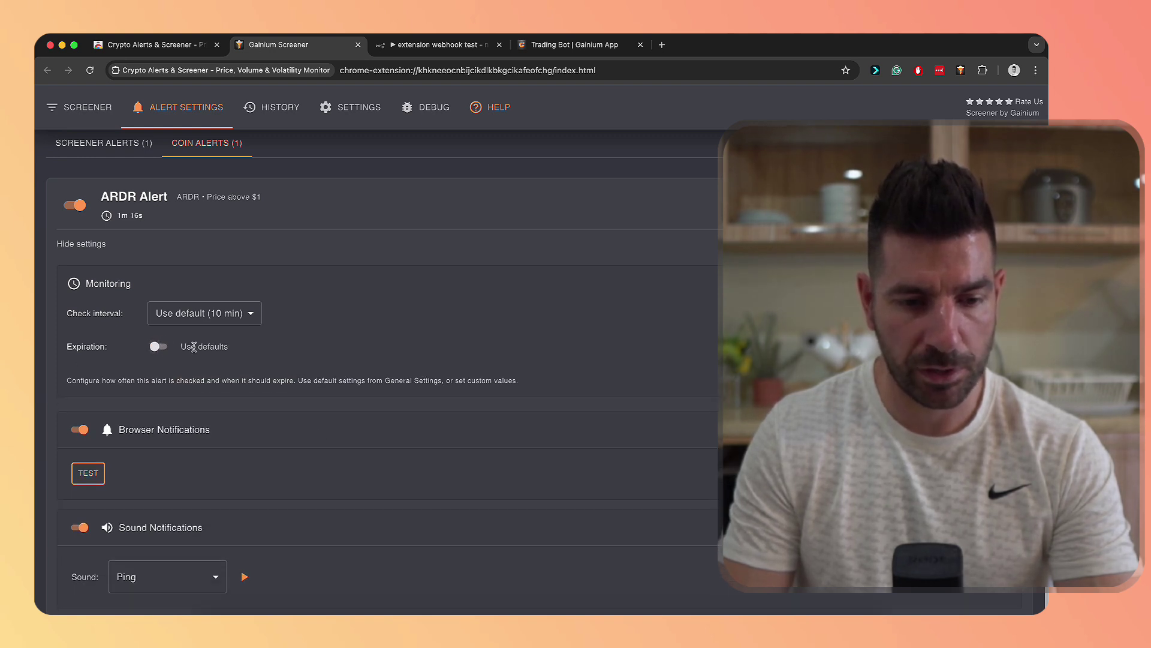
{"action": "scroll", "coordinate": [308, 352], "scroll_direction": "down", "scroll_amount": 3}
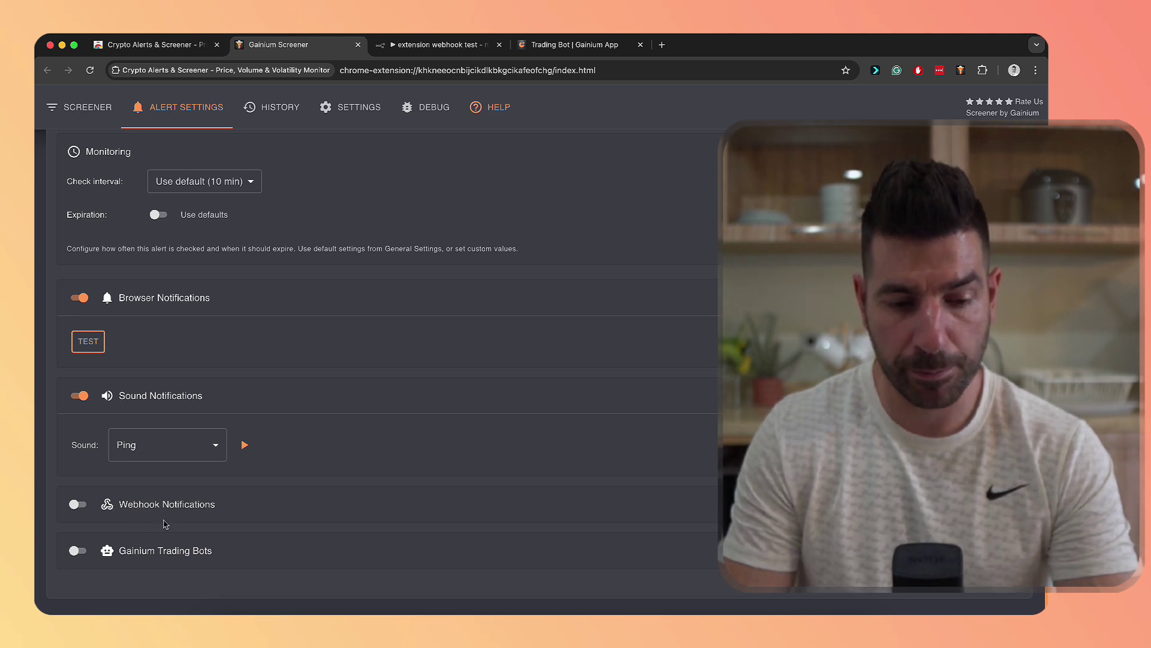
Step: Turn on Webhook Notifications for the ARDR Alert
{"action": "left_click", "coordinate": [77, 508]}
{"action": "scroll", "coordinate": [329, 485], "scroll_direction": "down", "scroll_amount": 3}
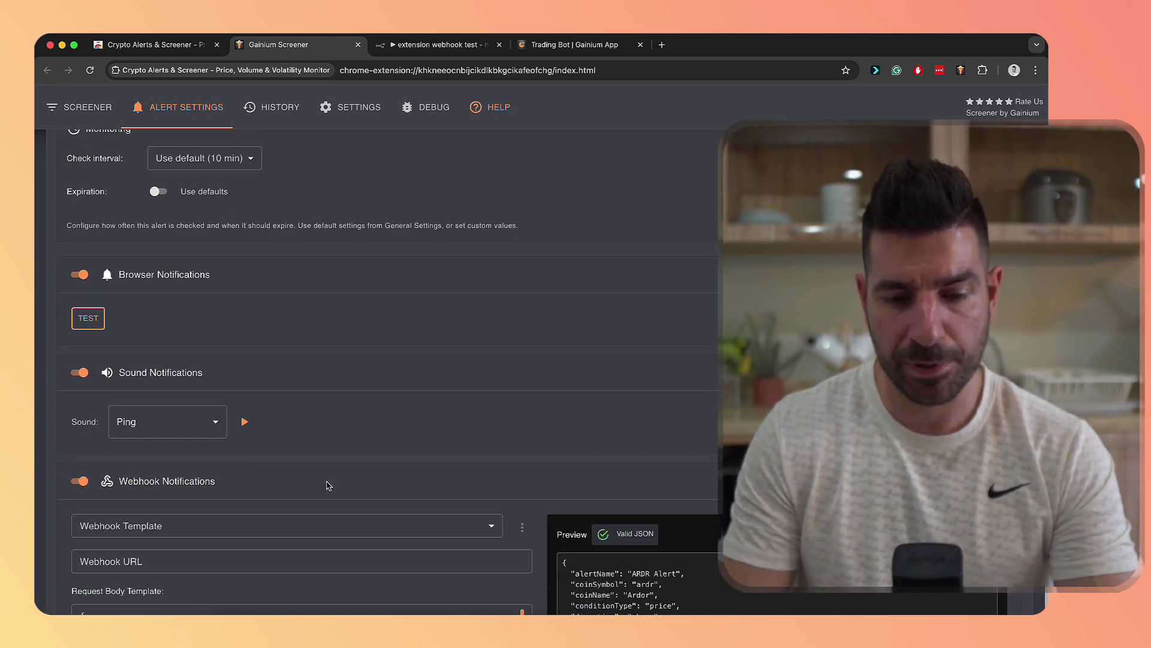
{"action": "scroll", "coordinate": [302, 415], "scroll_direction": "down", "scroll_amount": 4}
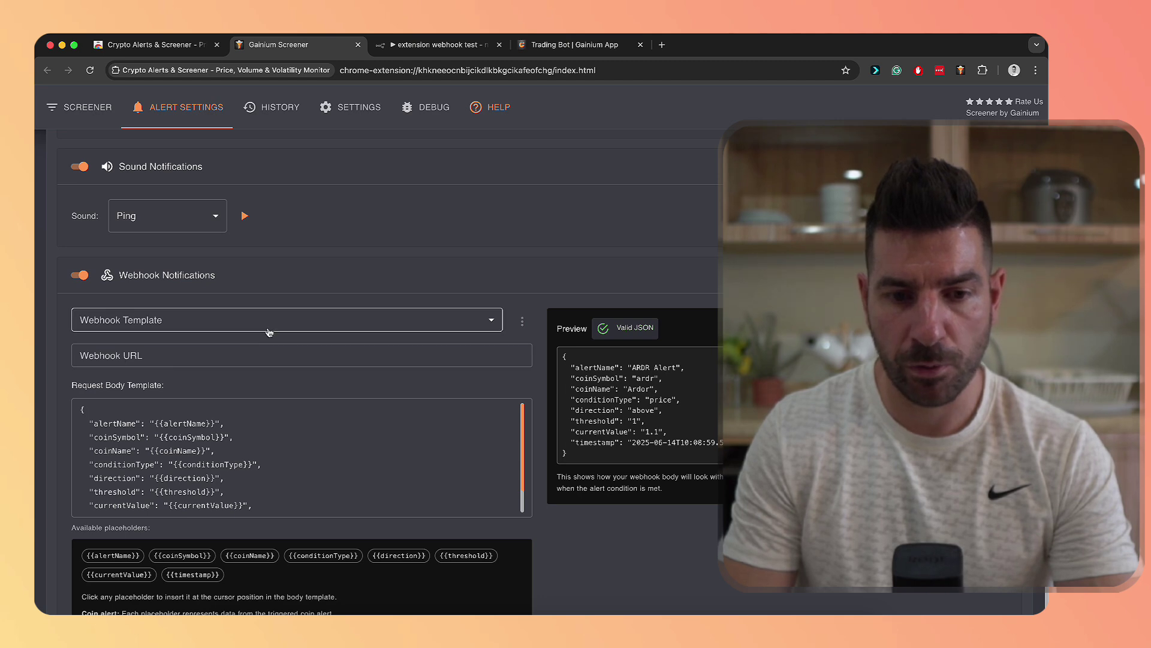
Step: Copy the Production URL from the n8n Webhook node for the alert's Webhook URL field
{"action": "left_click", "coordinate": [431, 46]}
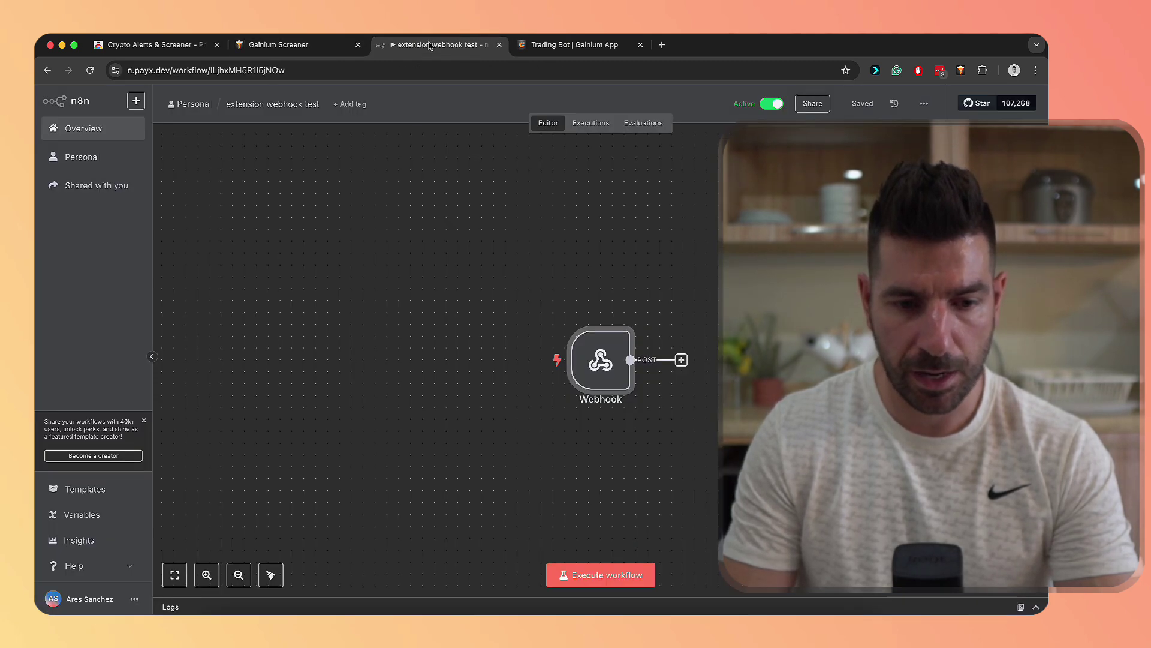
{"action": "double_click", "coordinate": [600, 359]}
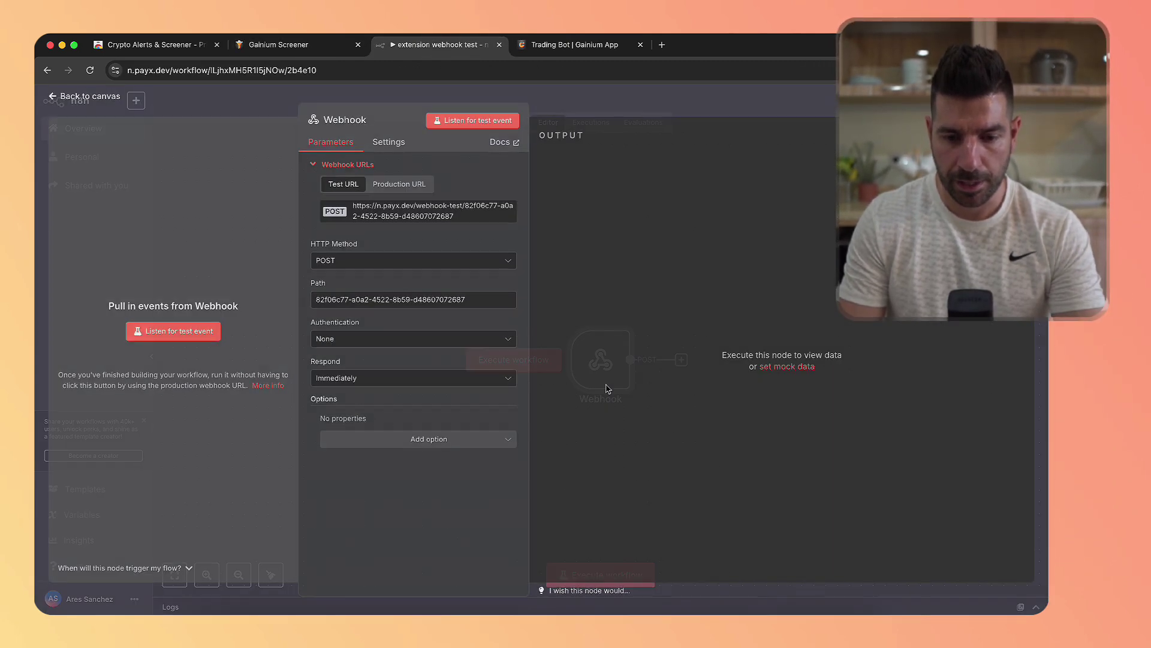
{"action": "left_click", "coordinate": [391, 186]}
{"action": "left_click", "coordinate": [390, 214]}
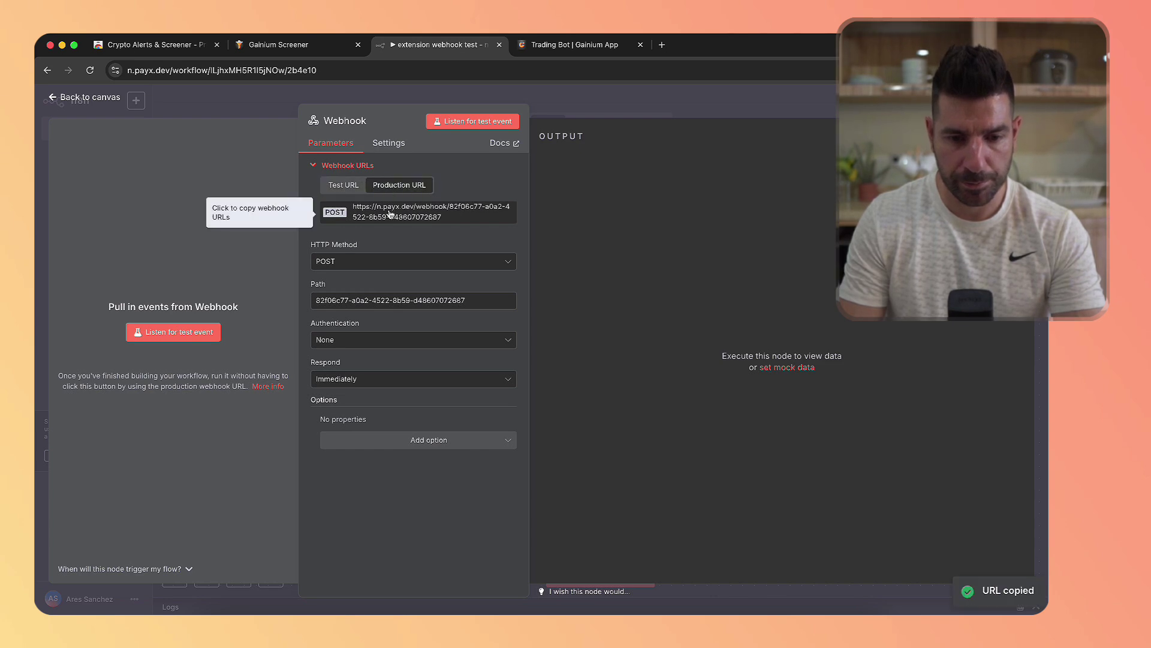
{"action": "left_click", "coordinate": [278, 44]}
{"action": "left_click", "coordinate": [216, 355]}
Step: Paste the n8n production URL and send a successful test coin alert webhook
{"action": "key", "text": "ctrl+v"}
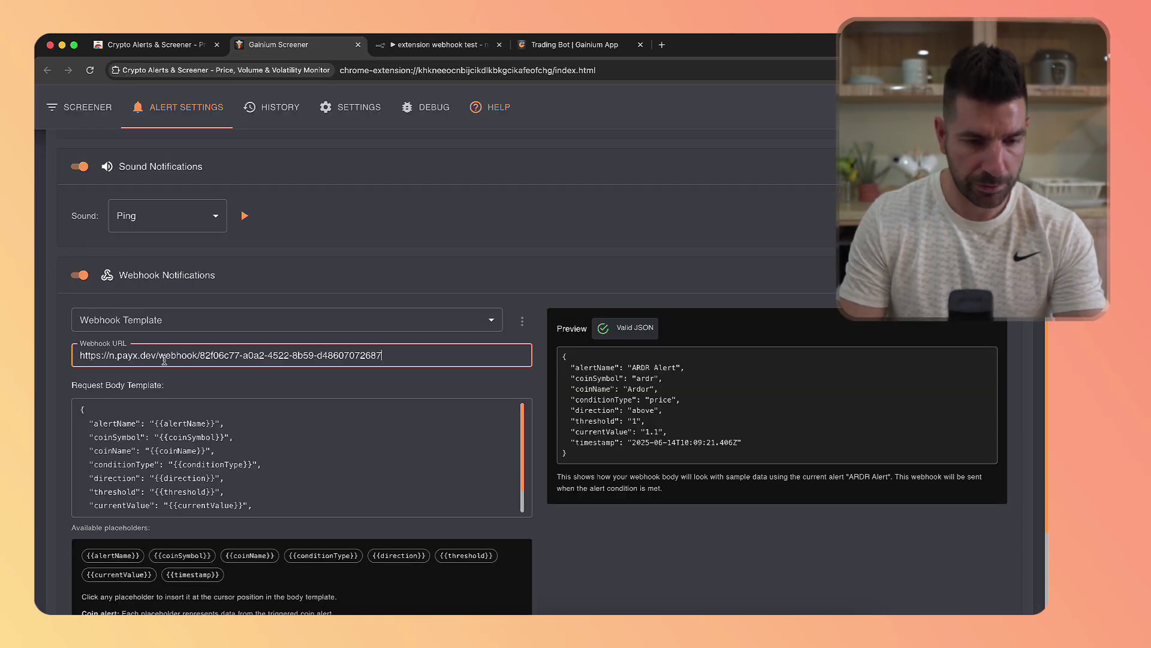
{"action": "scroll", "coordinate": [216, 335], "scroll_direction": "down", "scroll_amount": 5}
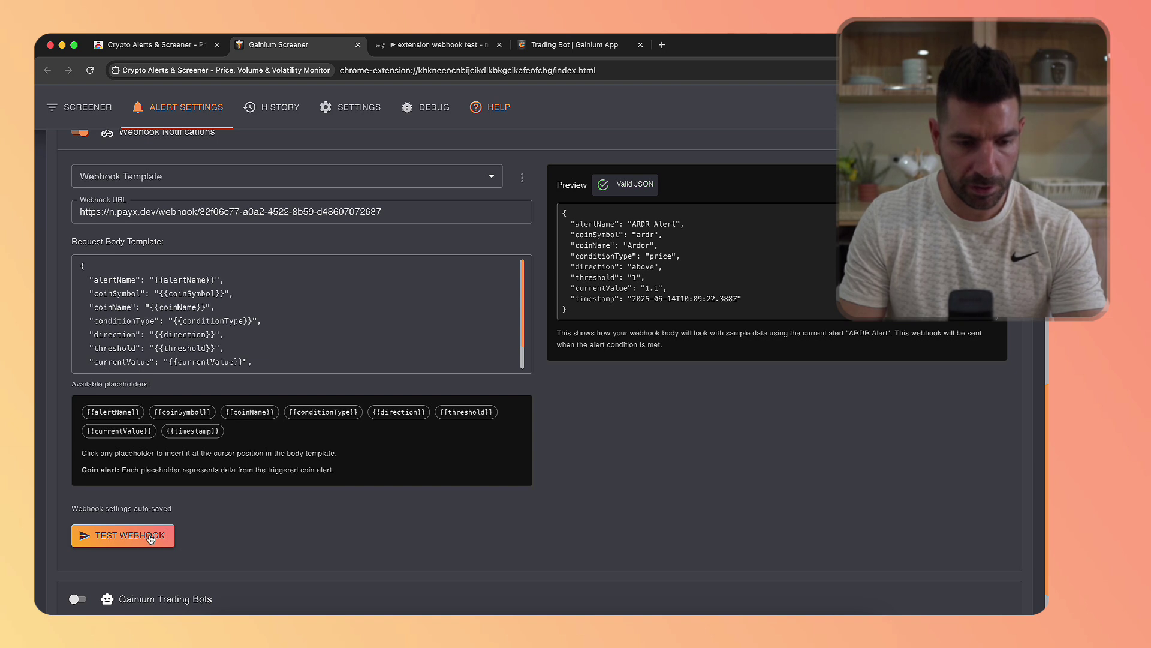
{"action": "left_click", "coordinate": [151, 538]}
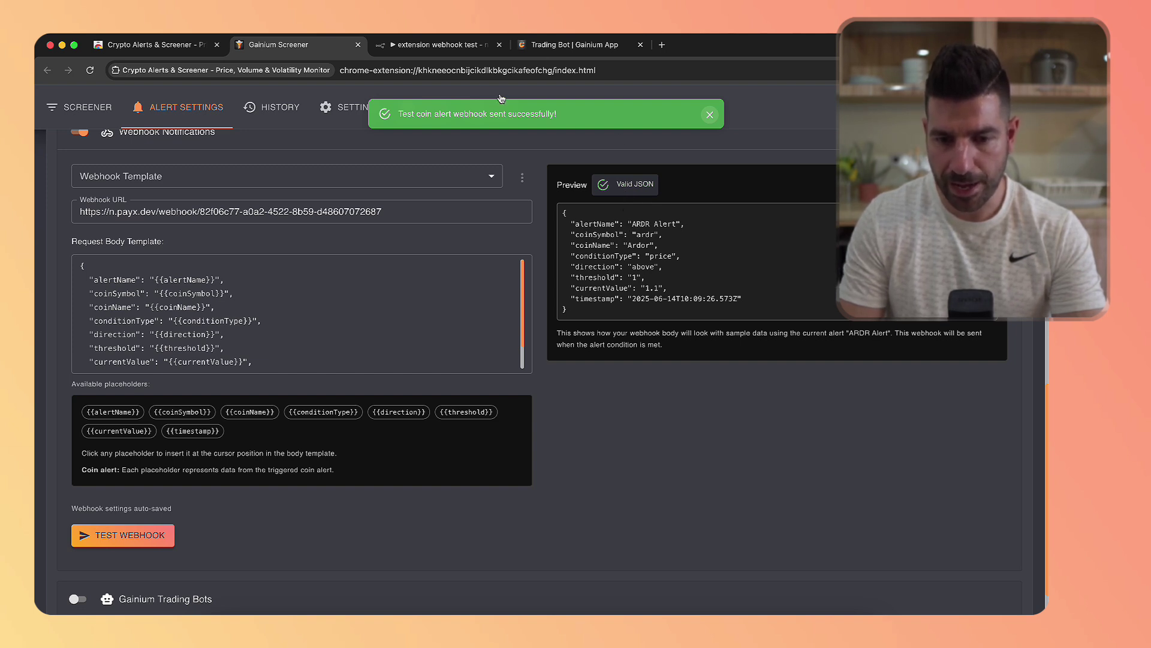
{"action": "left_click", "coordinate": [438, 45]}
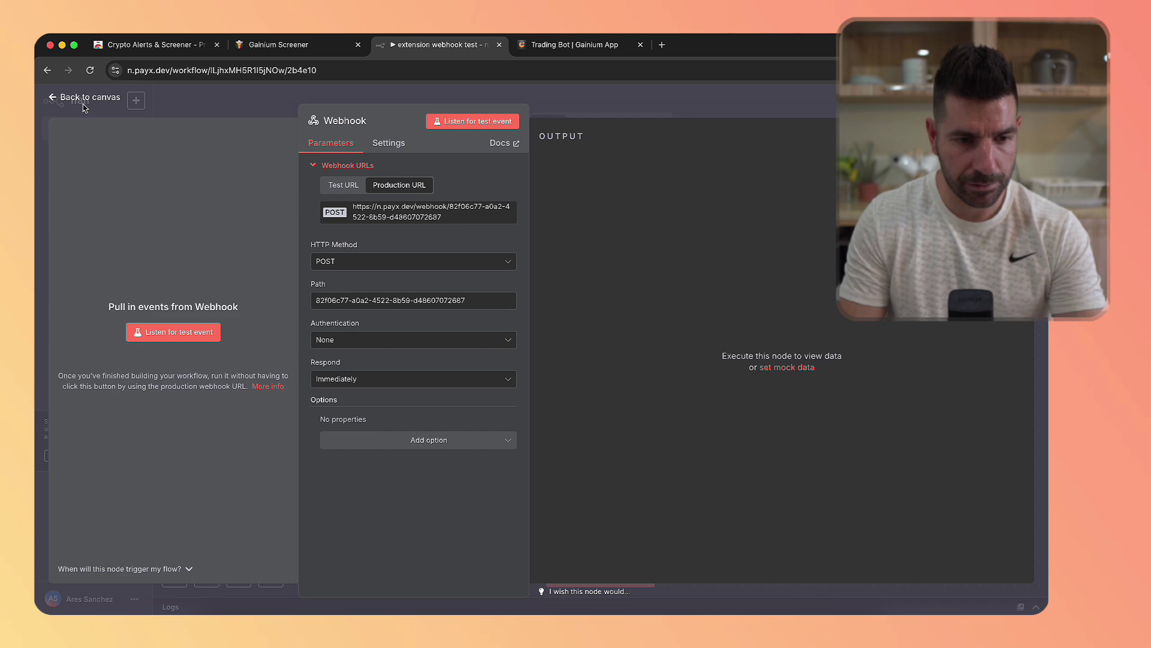
Step: Check the 17:09:26 n8n execution's Webhook node body for the Ardor price-alert payload
{"action": "left_click", "coordinate": [83, 101]}
{"action": "left_click", "coordinate": [591, 123]}
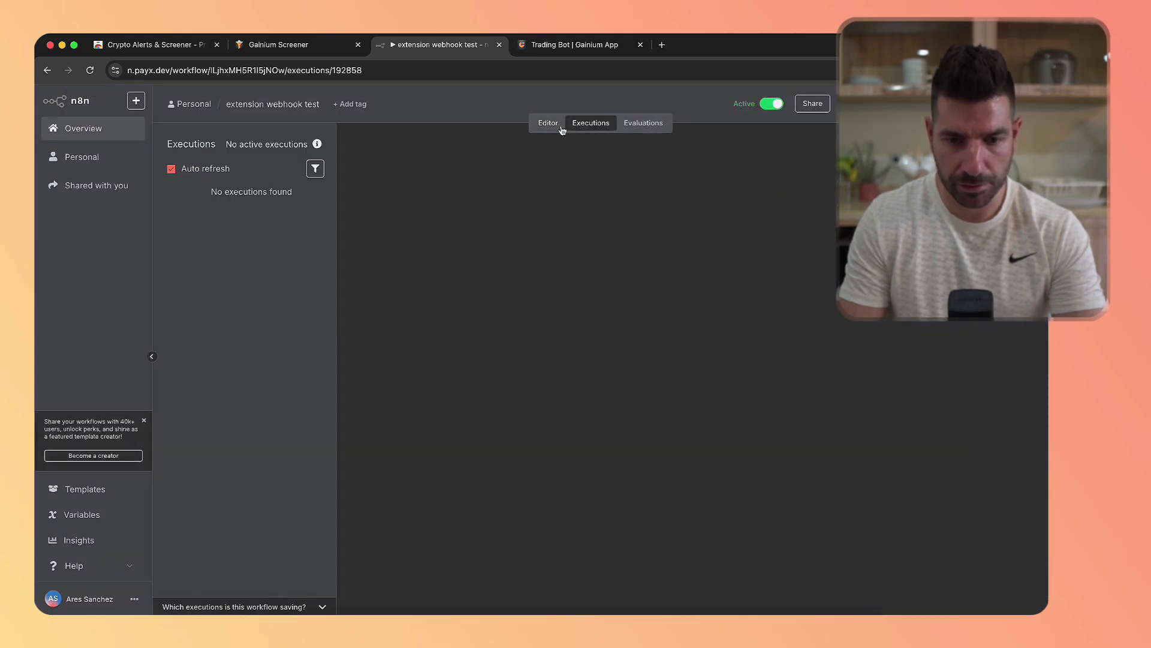
{"action": "left_click", "coordinate": [243, 206]}
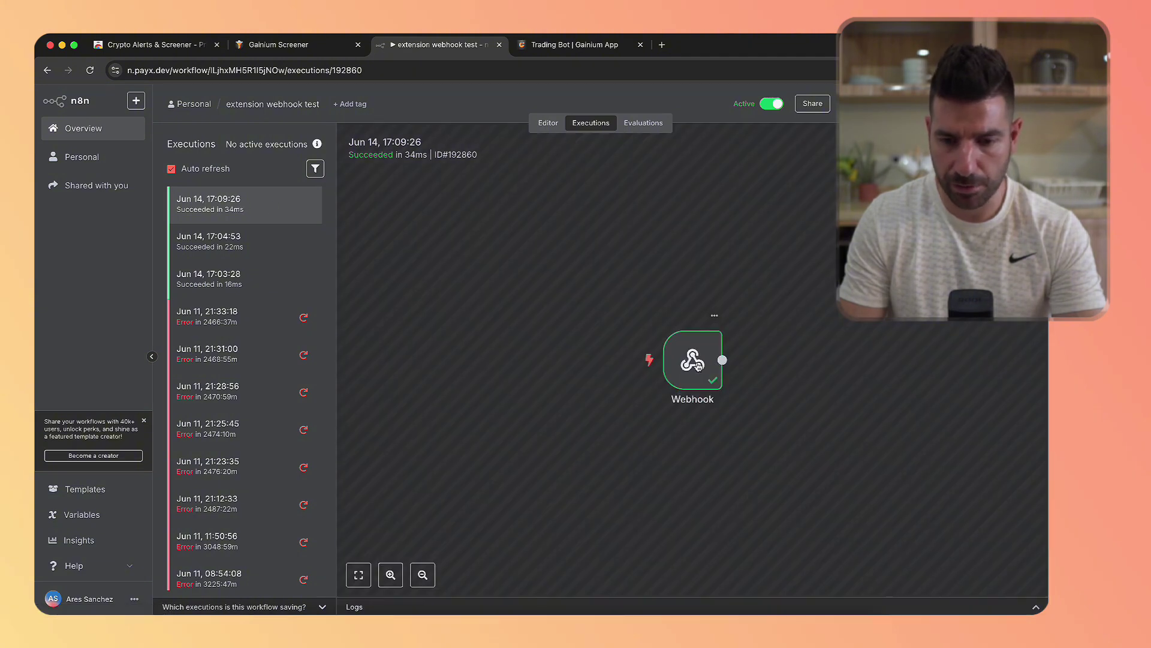
{"action": "double_click", "coordinate": [696, 362]}
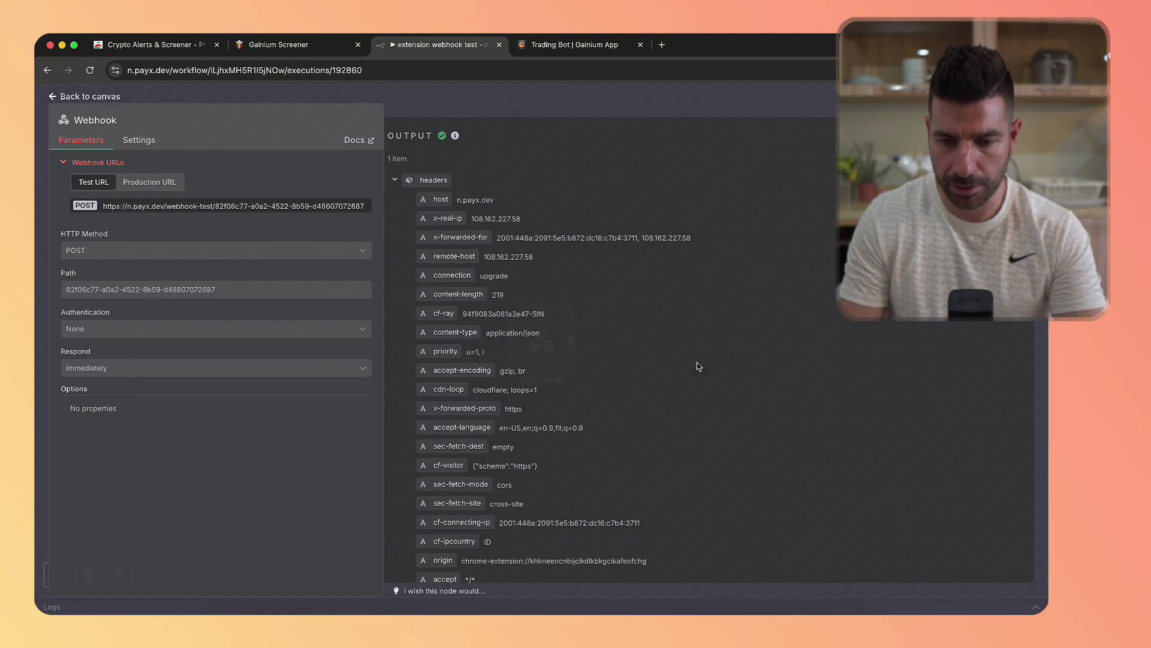
{"action": "scroll", "coordinate": [766, 310], "scroll_direction": "down", "scroll_amount": 5}
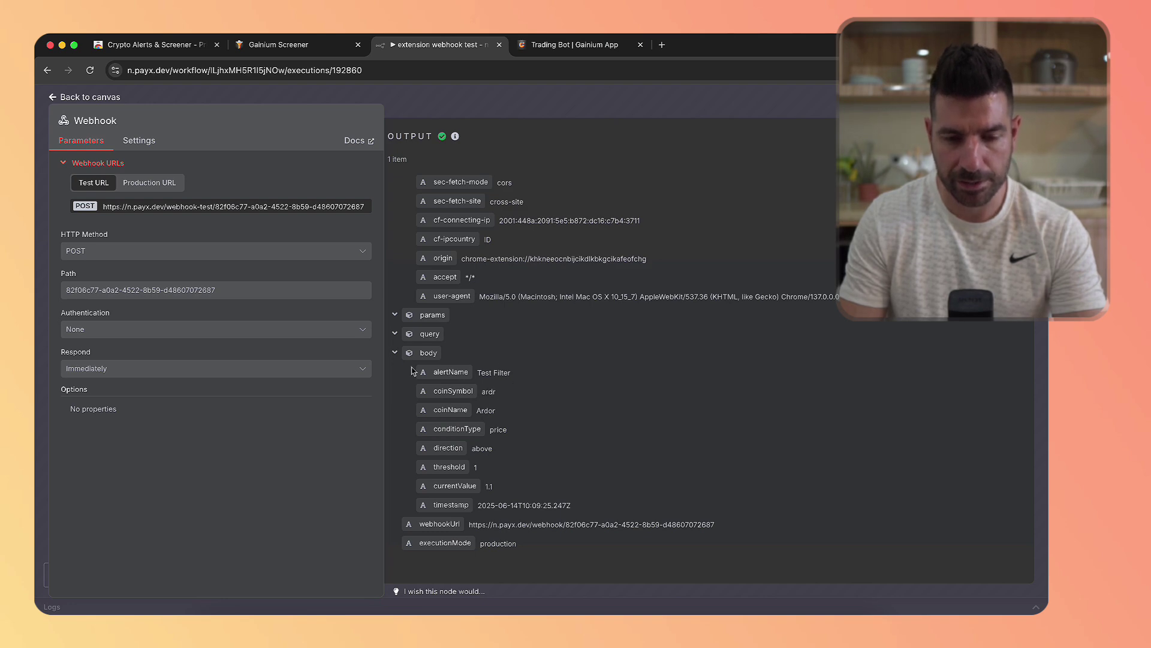
{"action": "left_click", "coordinate": [295, 51]}
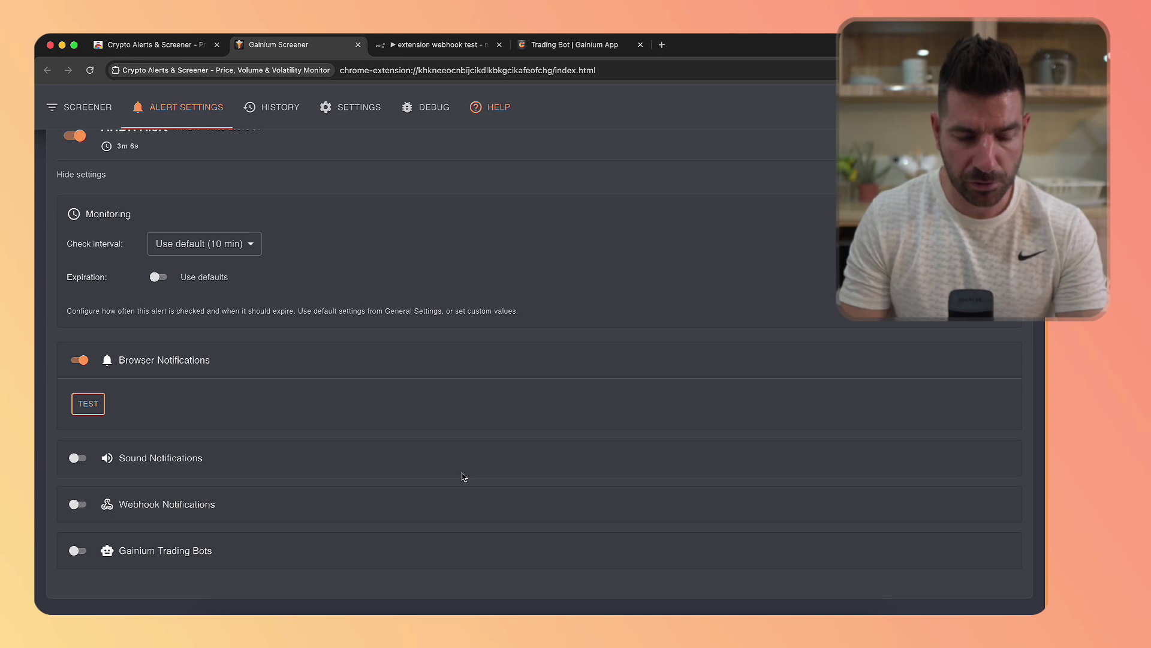
Step: Enable Gainium Trading Bots with the Stop Bot action and bring up the 'Screener test' bot page
{"action": "left_click", "coordinate": [77, 551]}
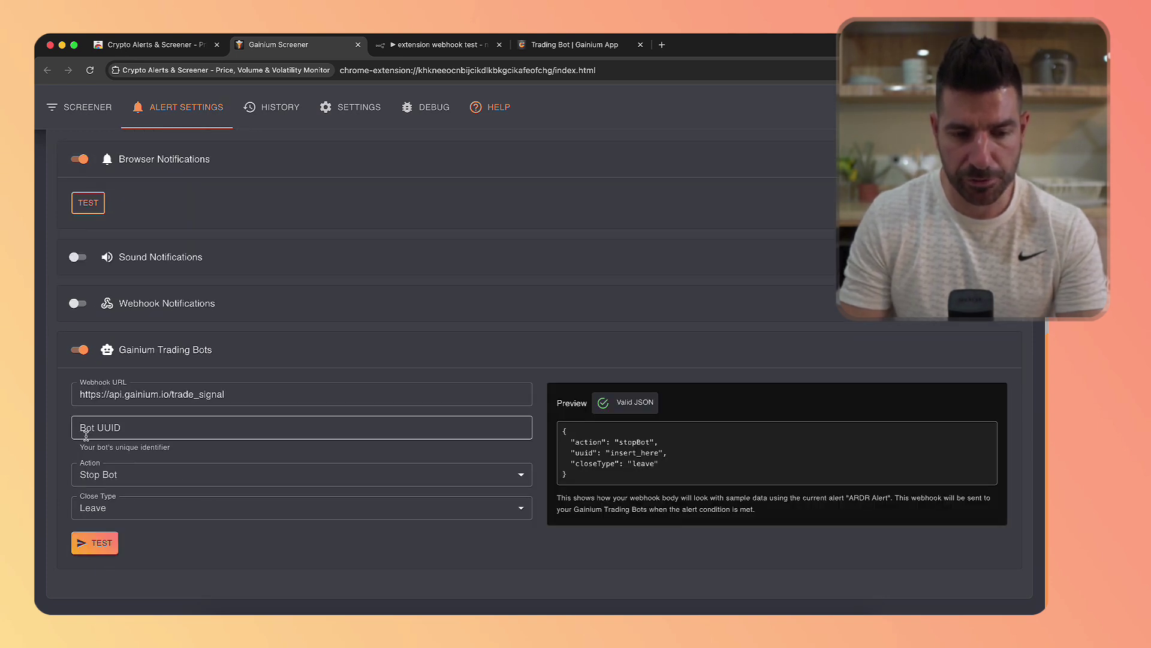
{"action": "left_click", "coordinate": [558, 52]}
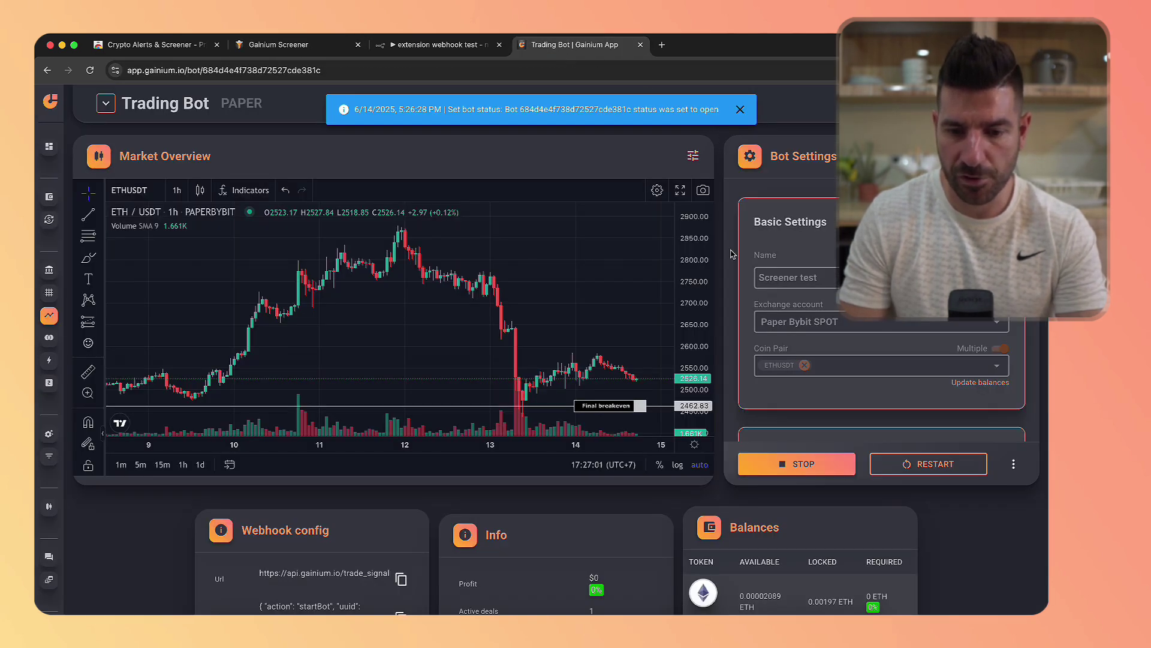
Step: Copy the bot's UUID into the ARDR alert's Bot UUID field and fire a successful stop-bot test
{"action": "scroll", "coordinate": [721, 253], "scroll_direction": "down", "scroll_amount": 5}
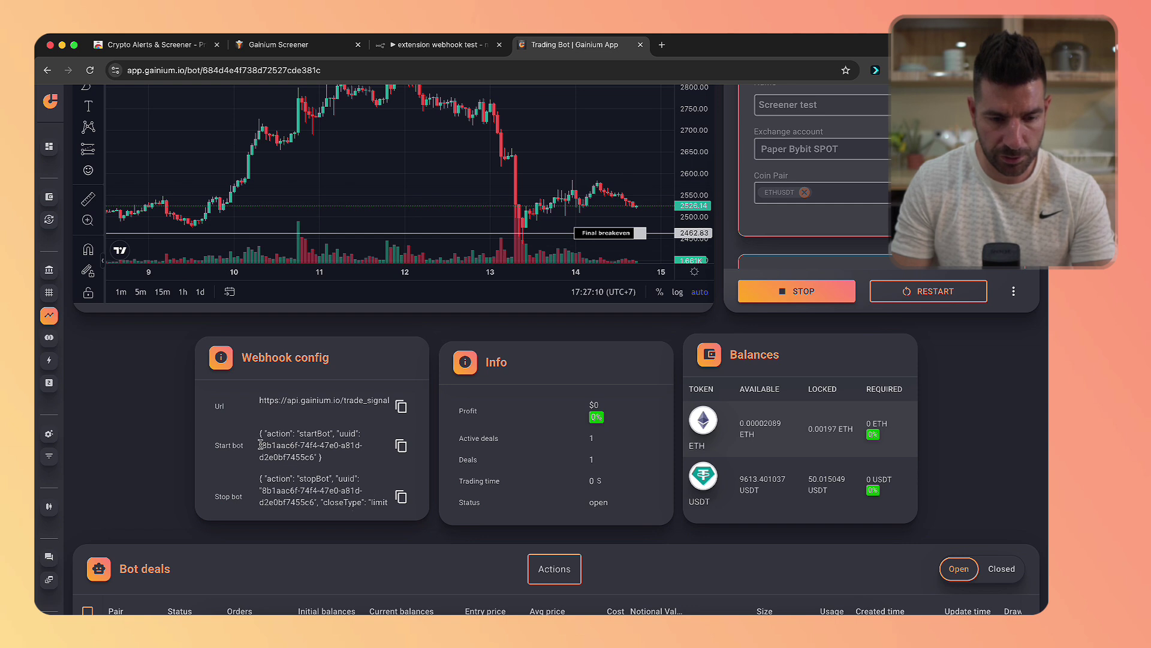
{"action": "left_click_drag", "start_coordinate": [313, 455], "coordinate": [265, 445]}
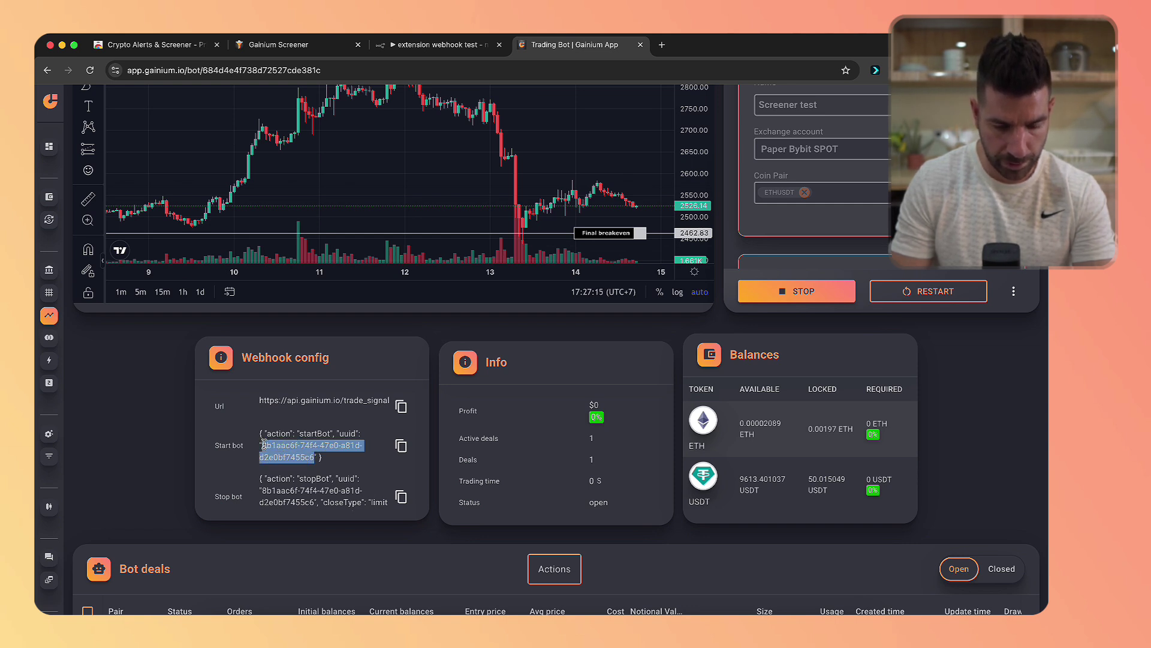
{"action": "left_click", "coordinate": [293, 46]}
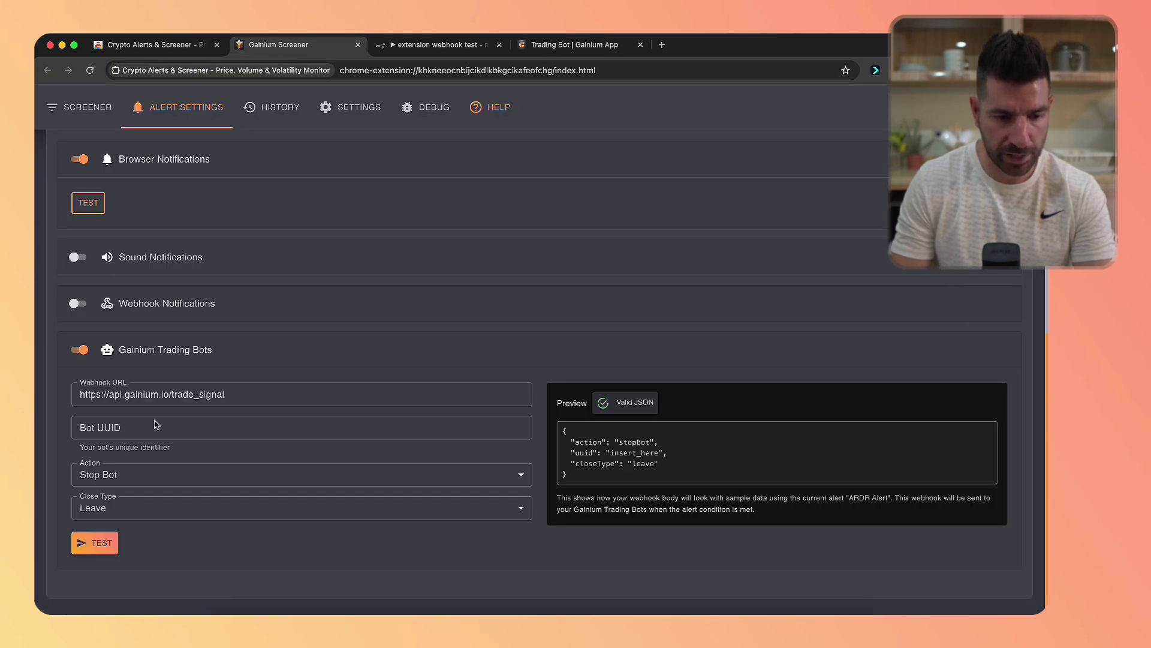
{"action": "left_click", "coordinate": [120, 427]}
{"action": "type", "text": "8b1aac6f-74f4-47e0-a81d-d2e0bf7455c6"}
{"action": "left_click", "coordinate": [106, 543]}
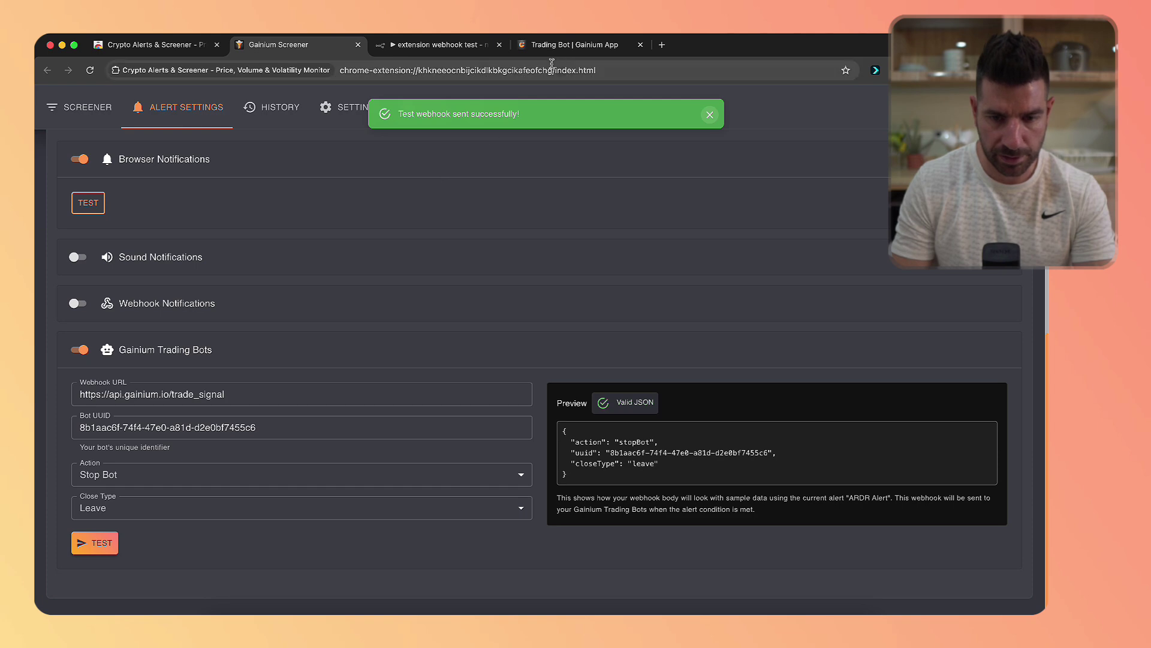
{"action": "left_click", "coordinate": [575, 44]}
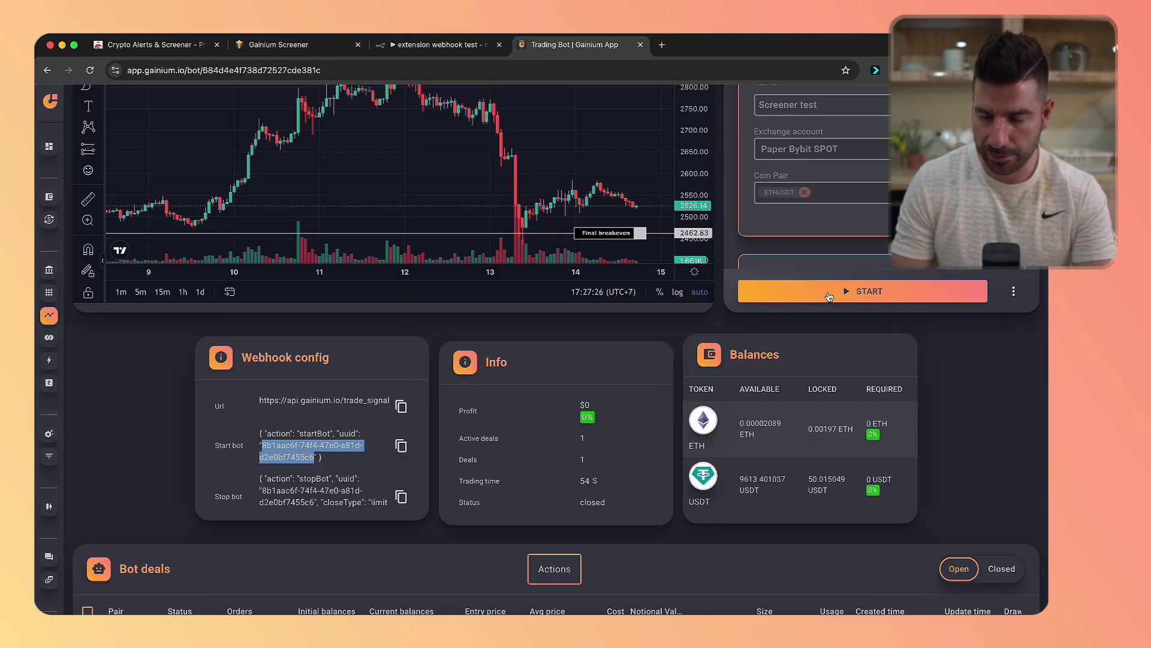
Step: Reload the bot and inspect the Webhook event showing it changed from open to closed
{"action": "left_click", "coordinate": [90, 70]}
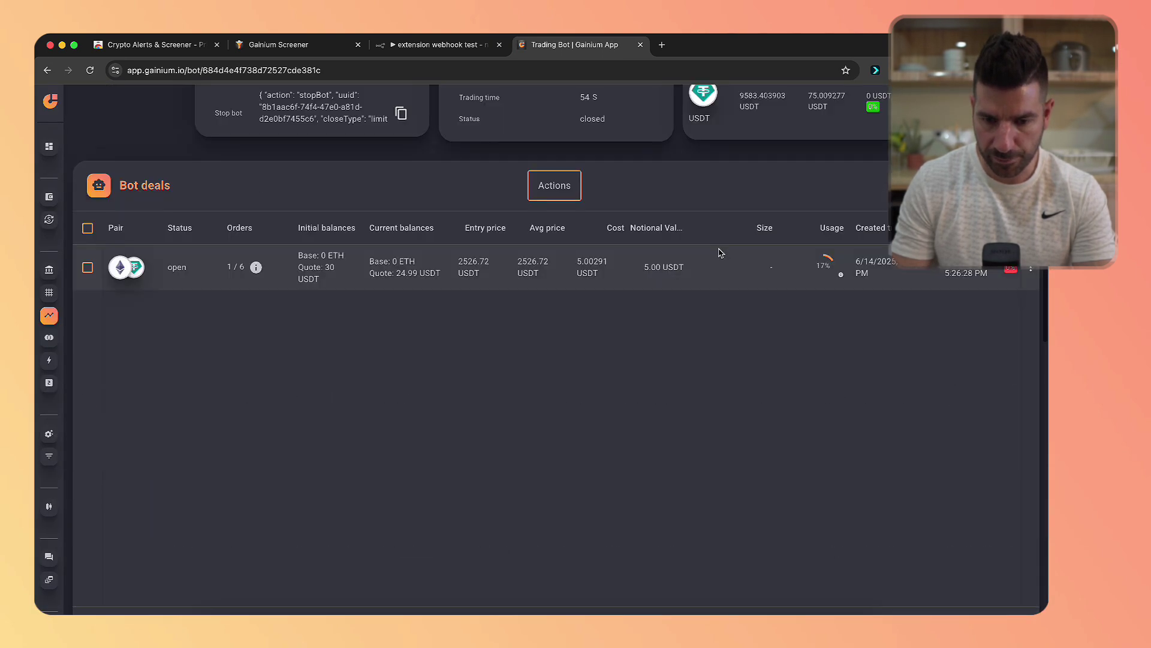
{"action": "scroll", "coordinate": [548, 336], "scroll_direction": "down", "scroll_amount": 5}
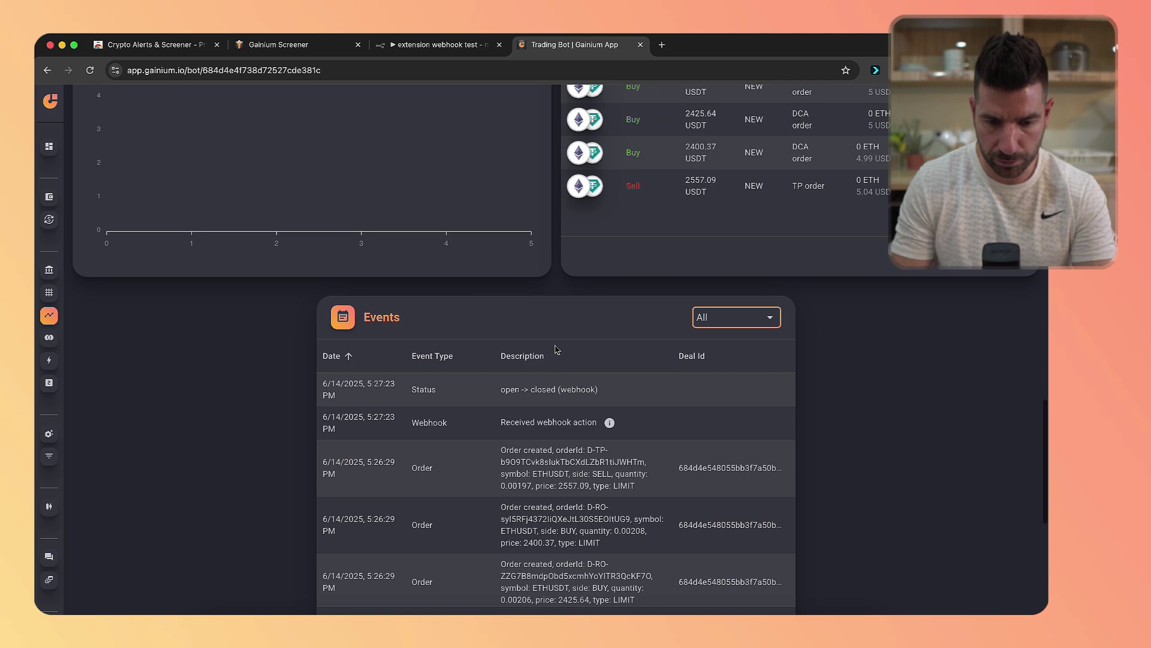
{"action": "scroll", "coordinate": [556, 349], "scroll_direction": "down", "scroll_amount": 1}
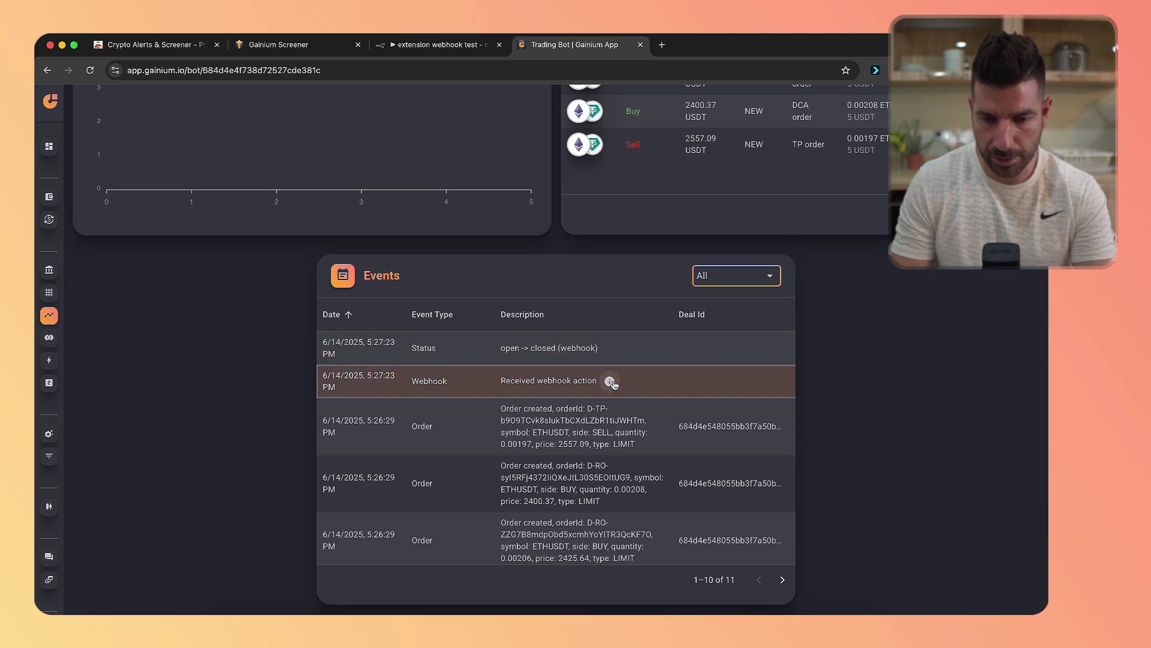
{"action": "left_click", "coordinate": [610, 381]}
{"action": "left_click", "coordinate": [588, 397]}
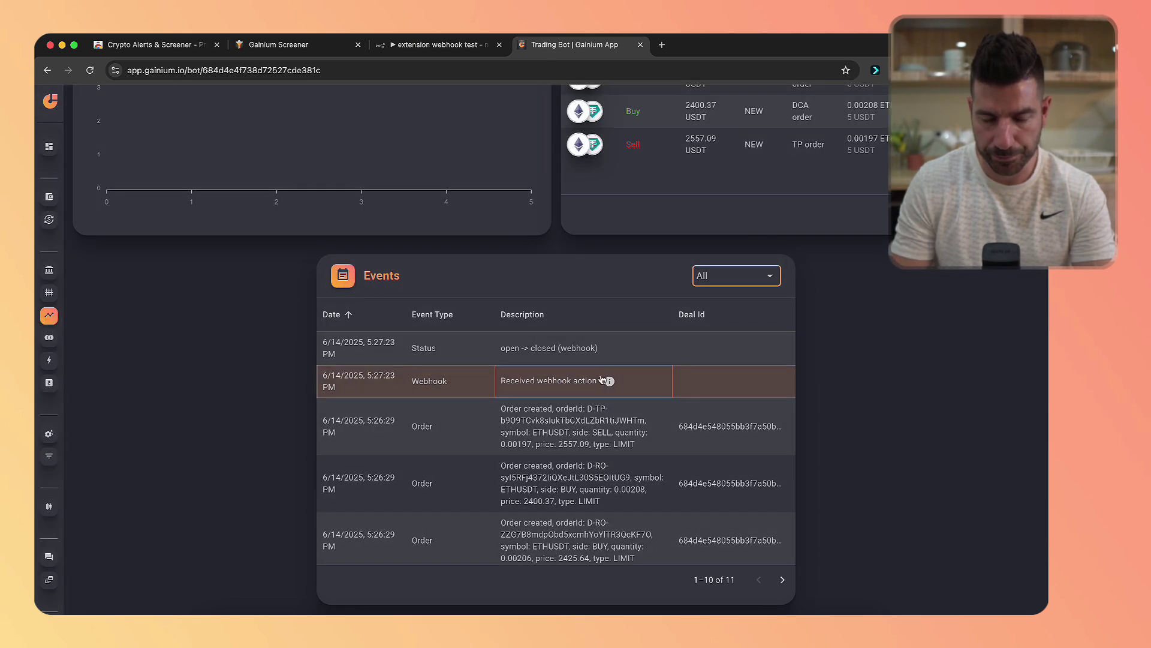
{"action": "left_click", "coordinate": [285, 48]}
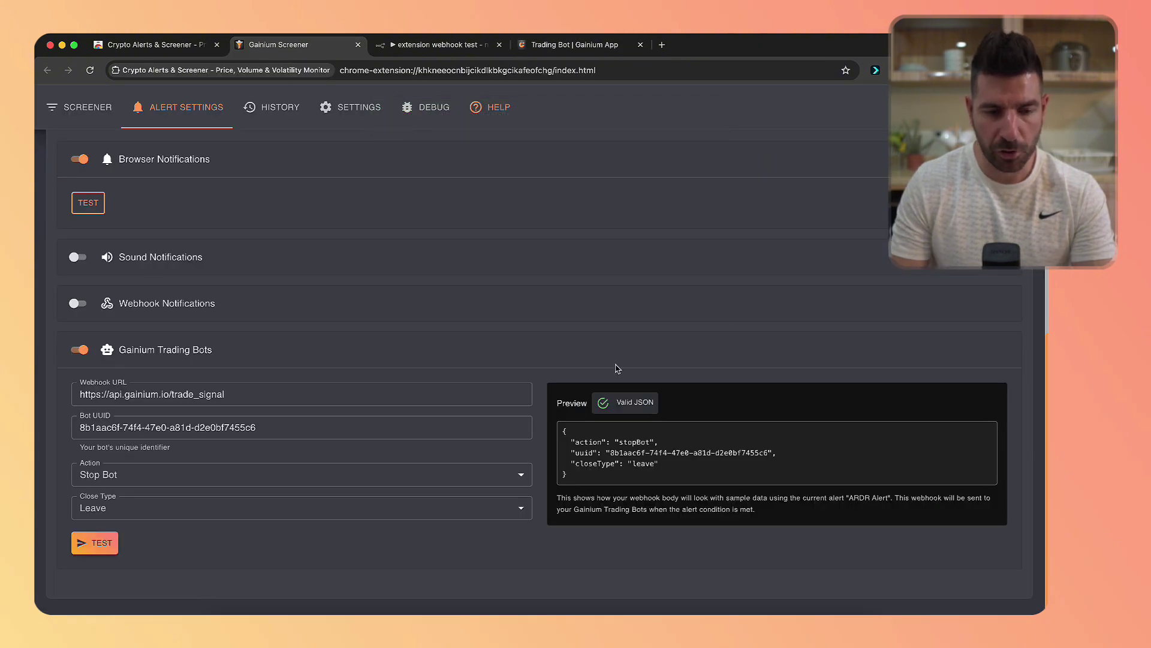
Step: Enable Gainium Trading Bots delivery with a Start Deal action on the Binance screener alert
{"action": "scroll", "coordinate": [611, 370], "scroll_direction": "up", "scroll_amount": 3}
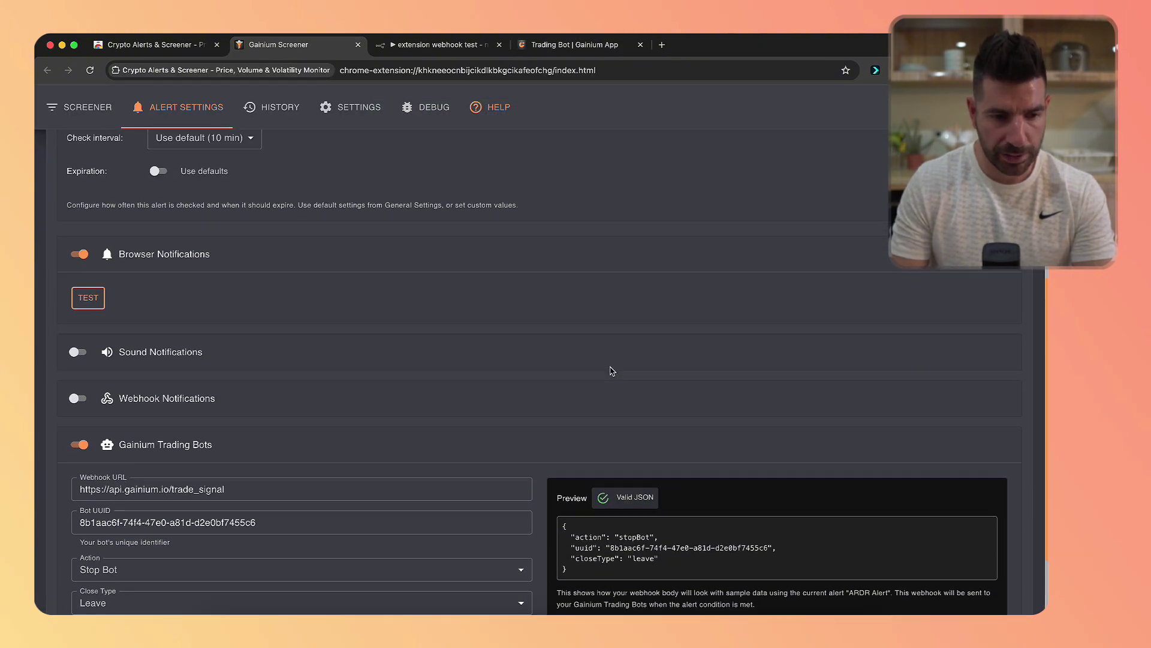
{"action": "scroll", "coordinate": [612, 371], "scroll_direction": "up", "scroll_amount": 8}
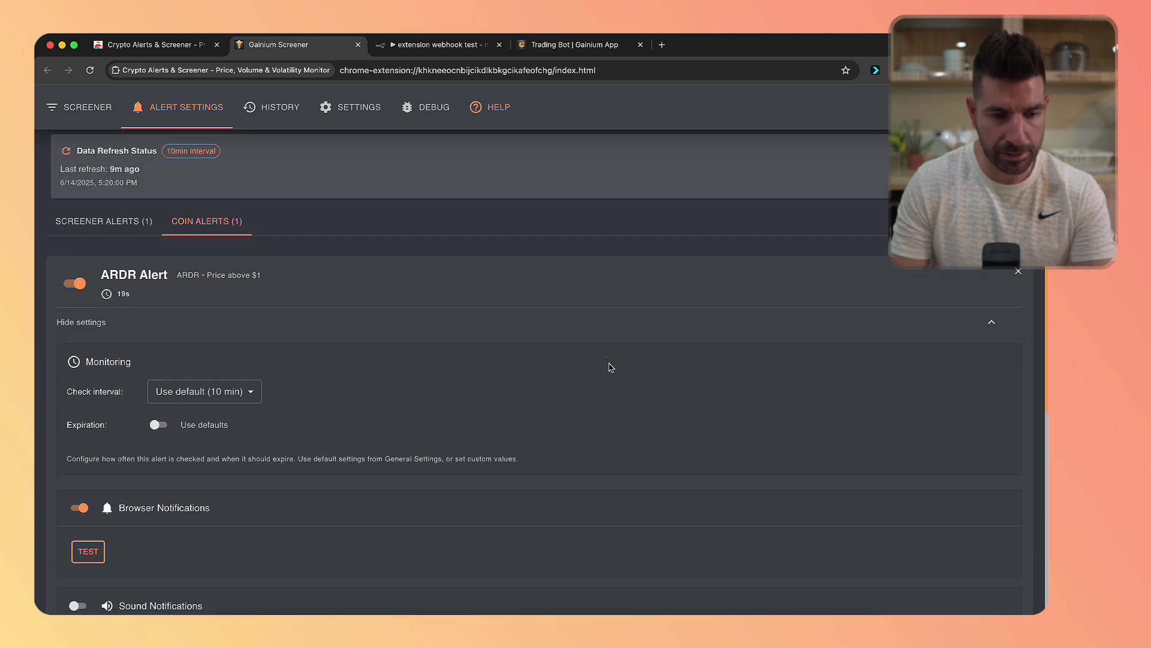
{"action": "left_click", "coordinate": [100, 228]}
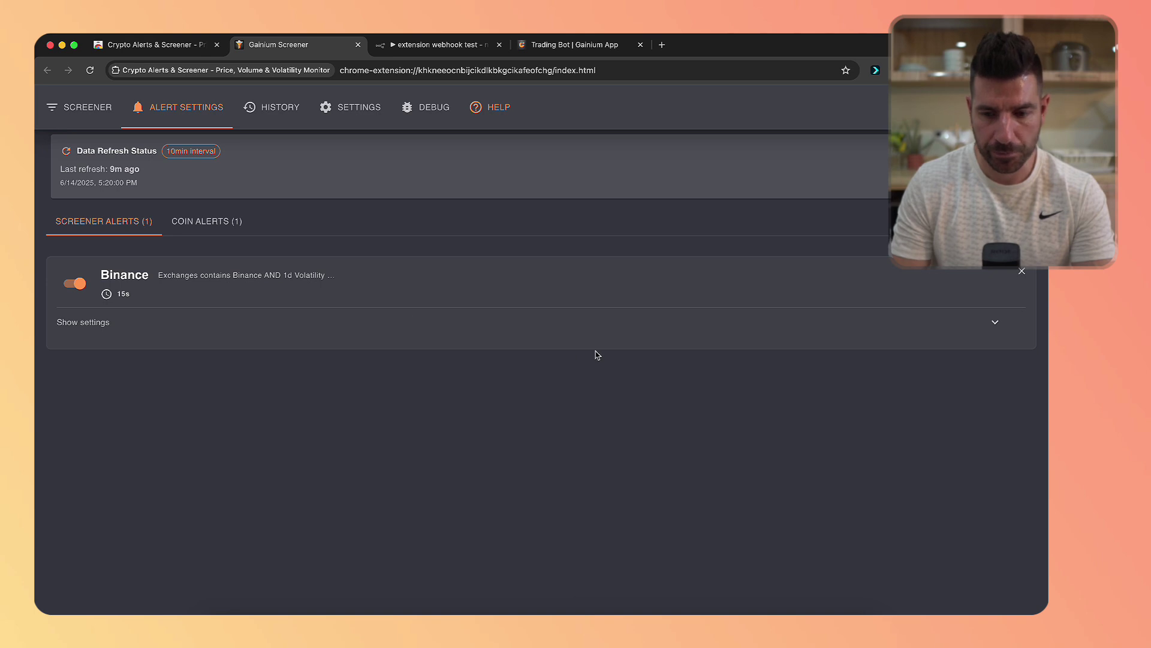
{"action": "left_click", "coordinate": [996, 322]}
{"action": "scroll", "coordinate": [509, 324], "scroll_direction": "down", "scroll_amount": 3}
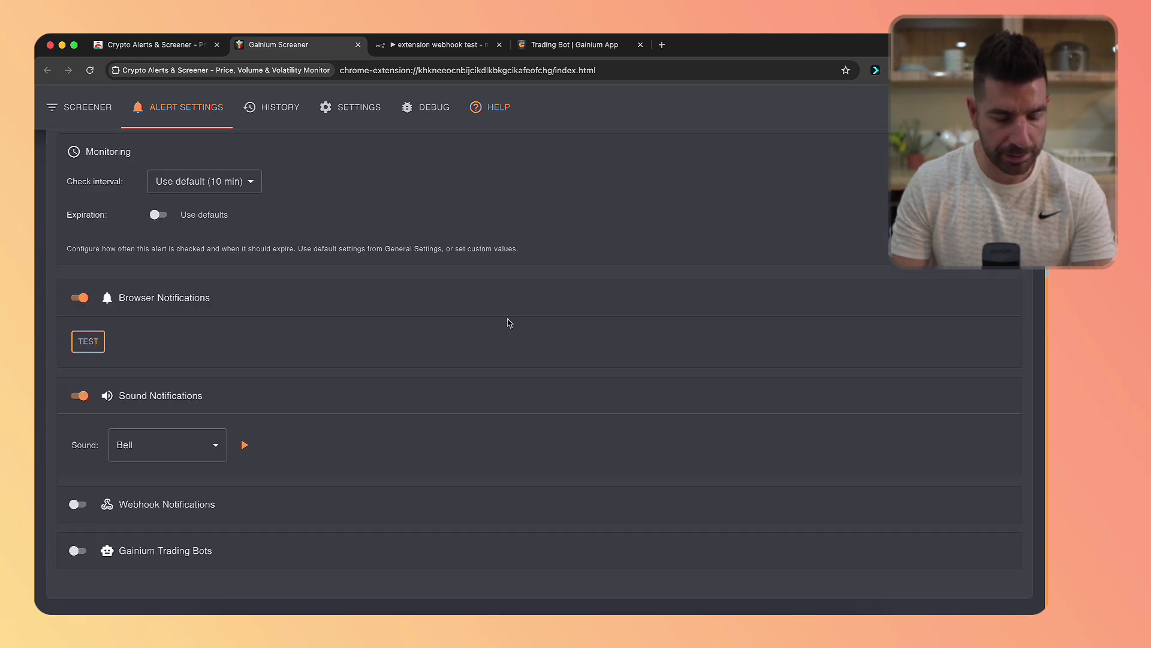
{"action": "left_click", "coordinate": [77, 550]}
{"action": "scroll", "coordinate": [350, 466], "scroll_direction": "down", "scroll_amount": 3}
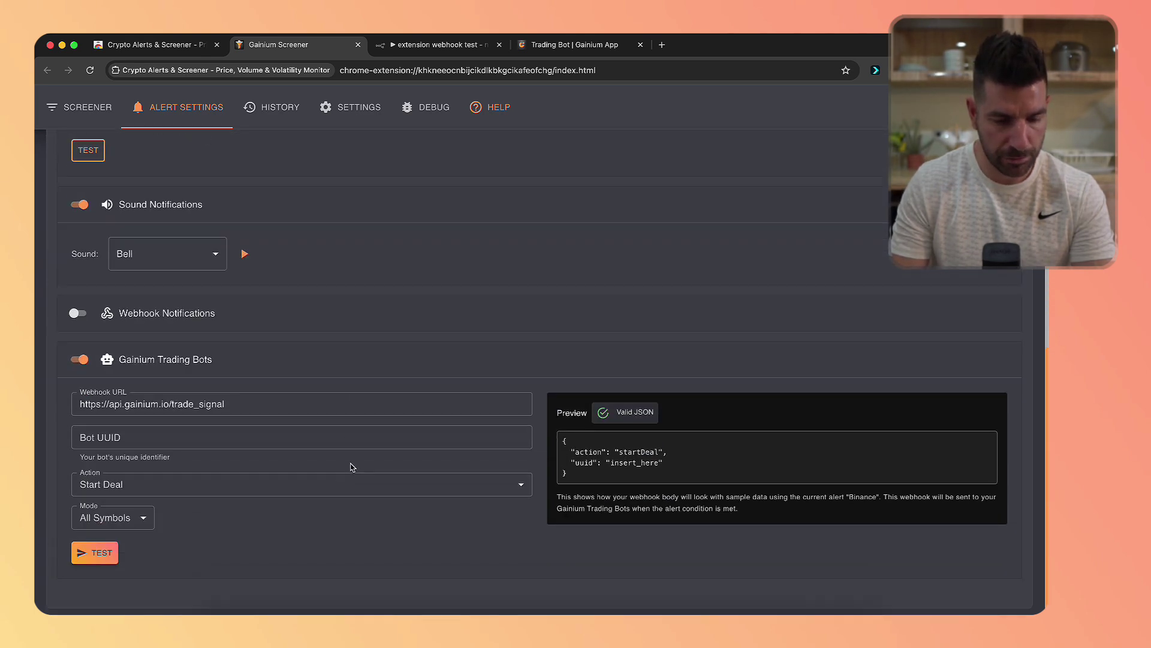
{"action": "key", "text": "super+4"}
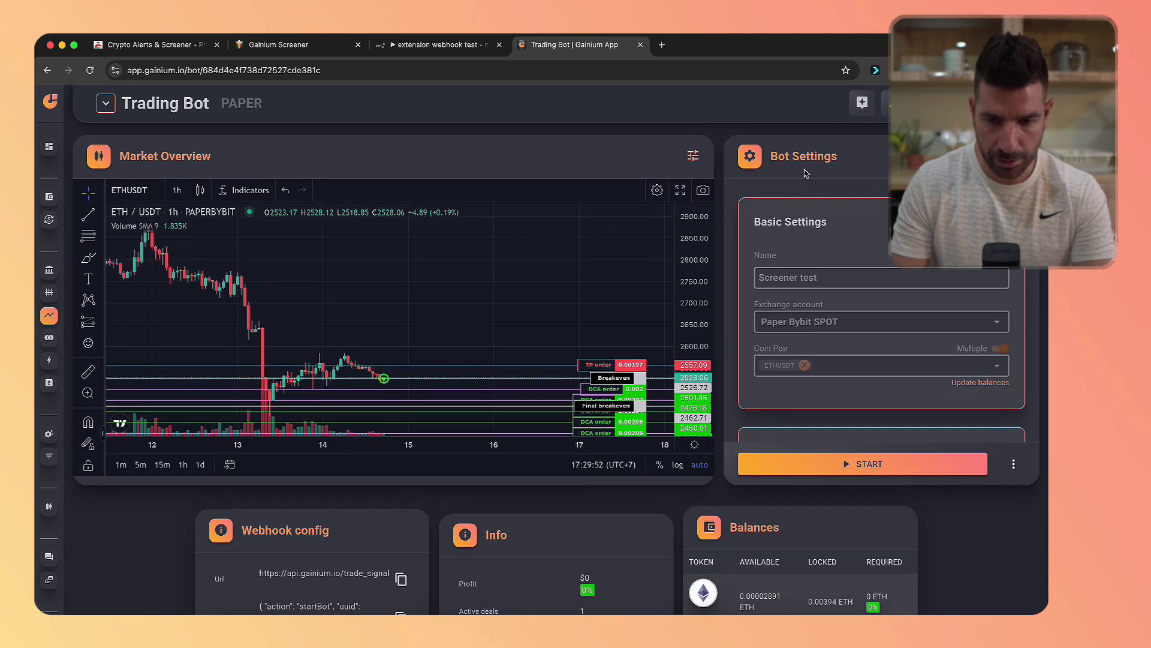
Step: Copy the bot's UUID from the Start bot text in its Webhook config
{"action": "scroll", "coordinate": [725, 156], "scroll_direction": "down", "scroll_amount": 2}
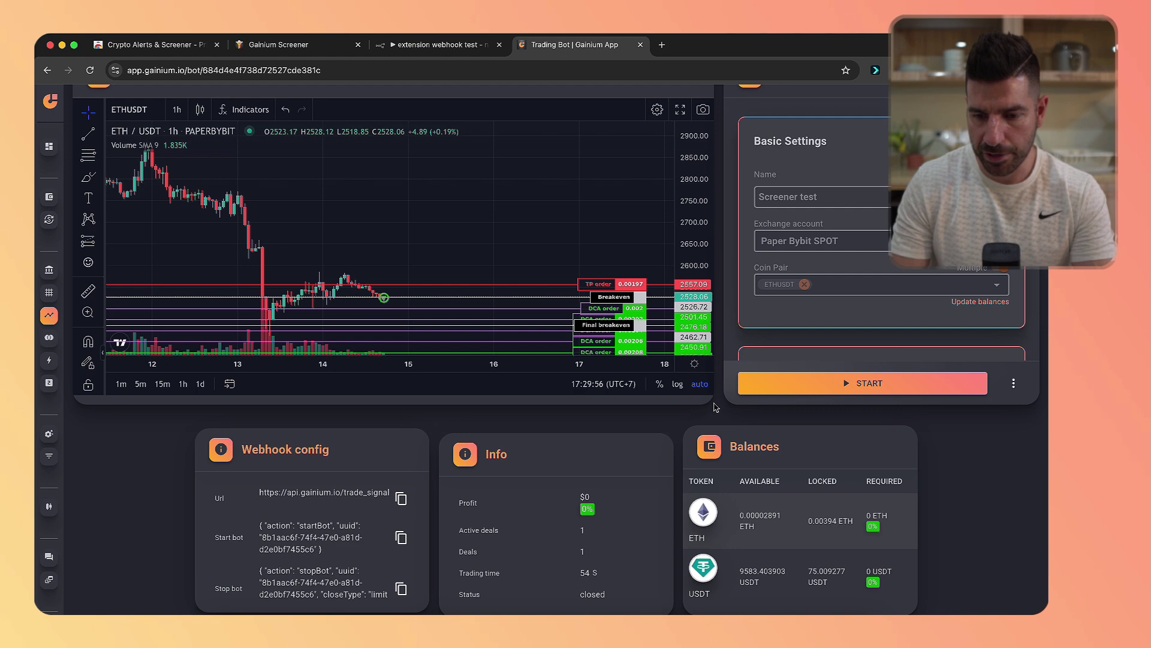
{"action": "scroll", "coordinate": [715, 418], "scroll_direction": "down", "scroll_amount": 2}
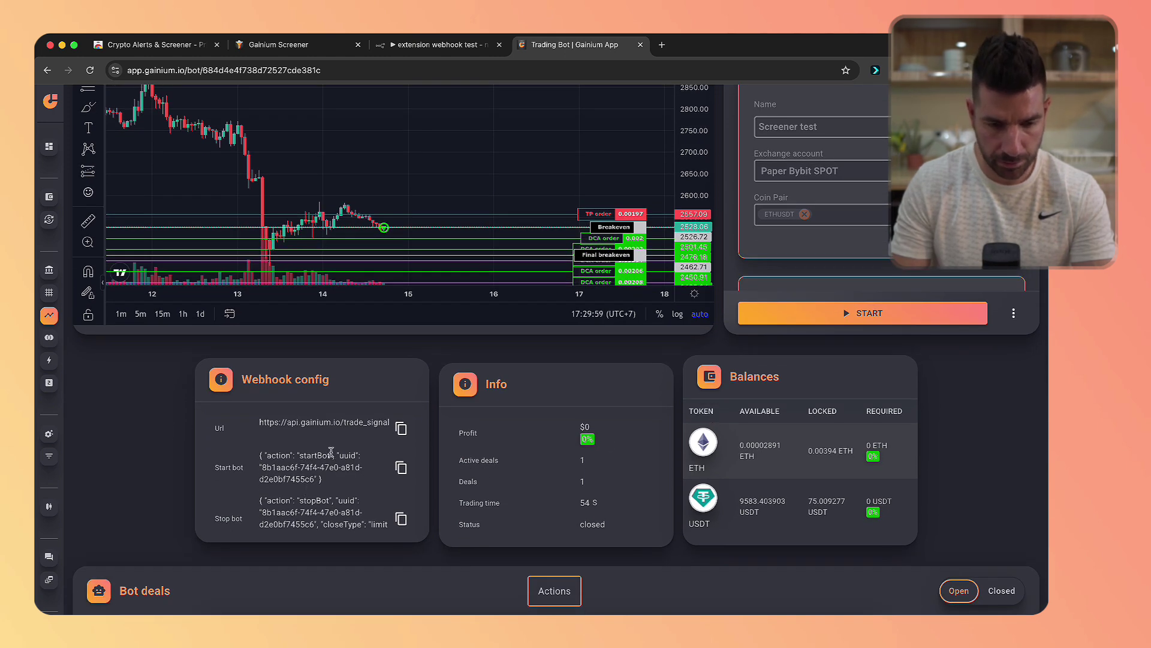
{"action": "triple_click", "coordinate": [263, 463]}
Step: Paste the bot's UUID into the Binance alert's Bot UUID field
{"action": "left_click", "coordinate": [279, 45]}
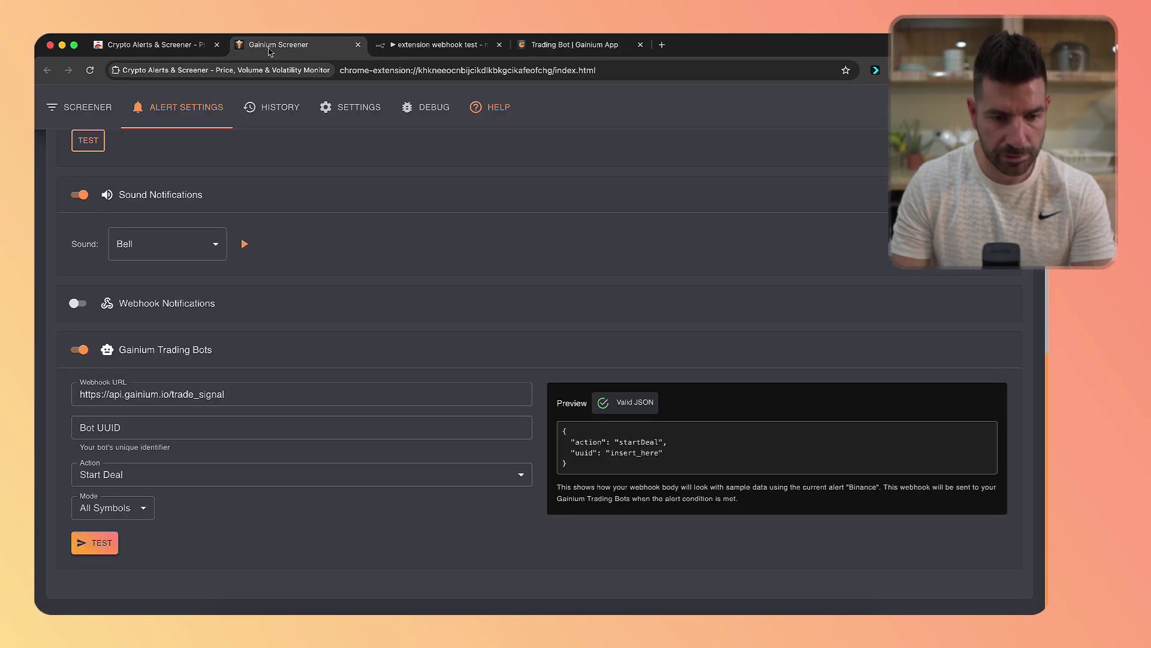
{"action": "left_click", "coordinate": [310, 423]}
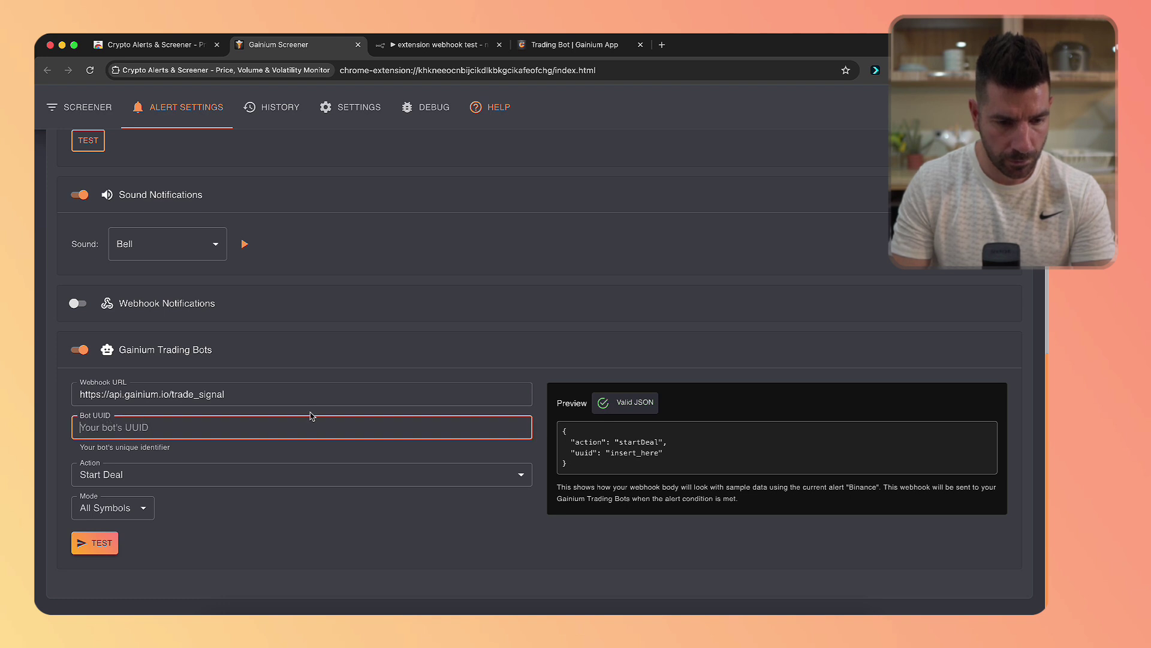
{"action": "type", "text": "8b1aac6f-74f4-47e0-a81d-d2e0bf7455c6"}
Step: Set the action to Change Pairs with Replace mode and send a test webhook
{"action": "left_click", "coordinate": [142, 471]}
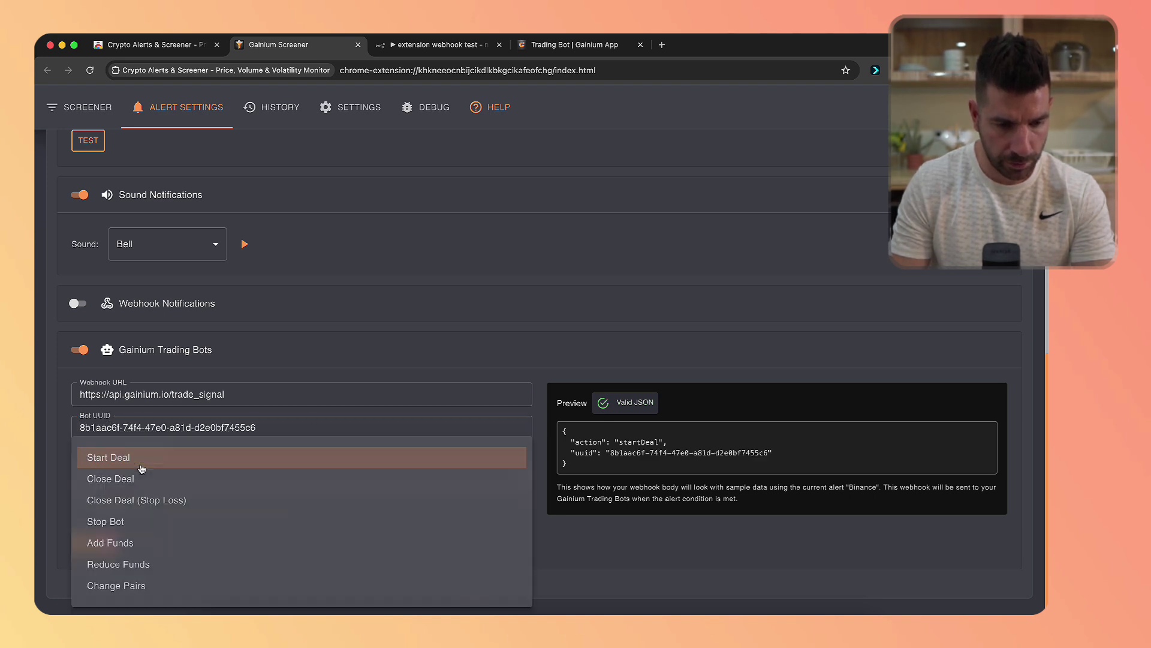
{"action": "left_click", "coordinate": [129, 586]}
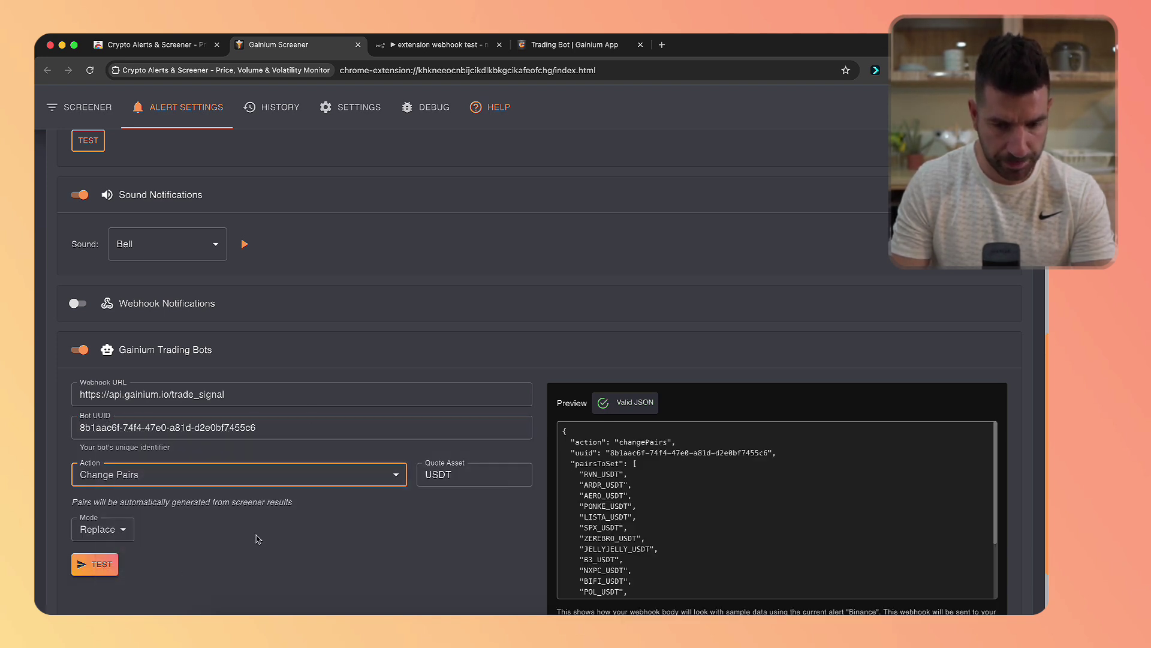
{"action": "scroll", "coordinate": [258, 539], "scroll_direction": "down", "scroll_amount": 2}
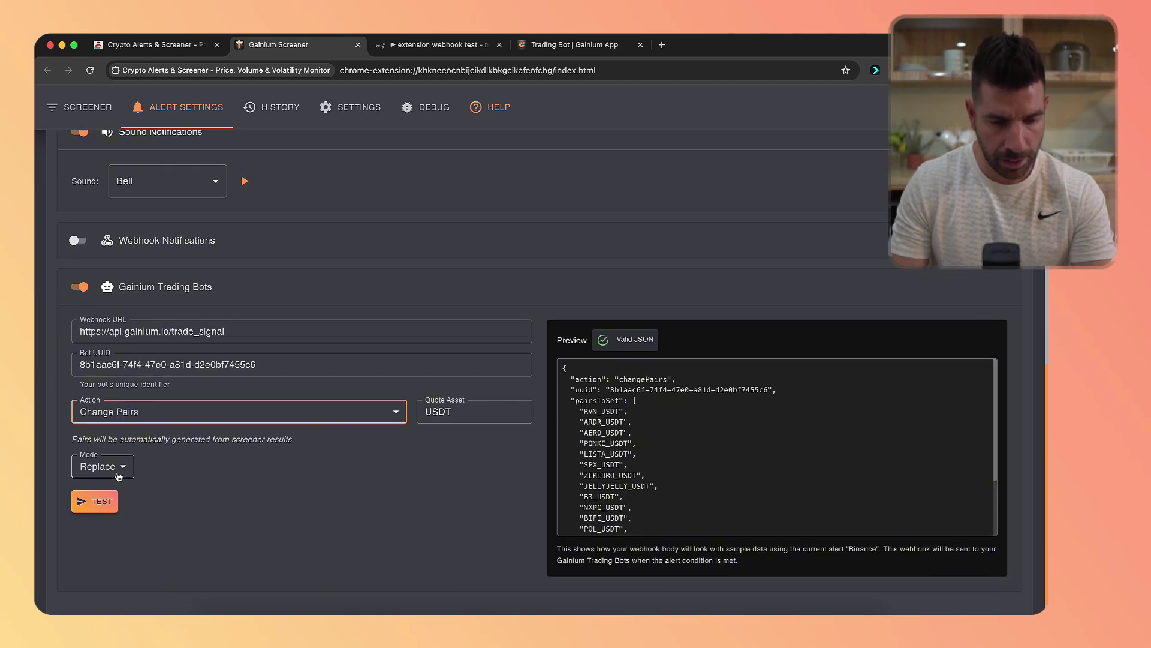
{"action": "left_click", "coordinate": [120, 474]}
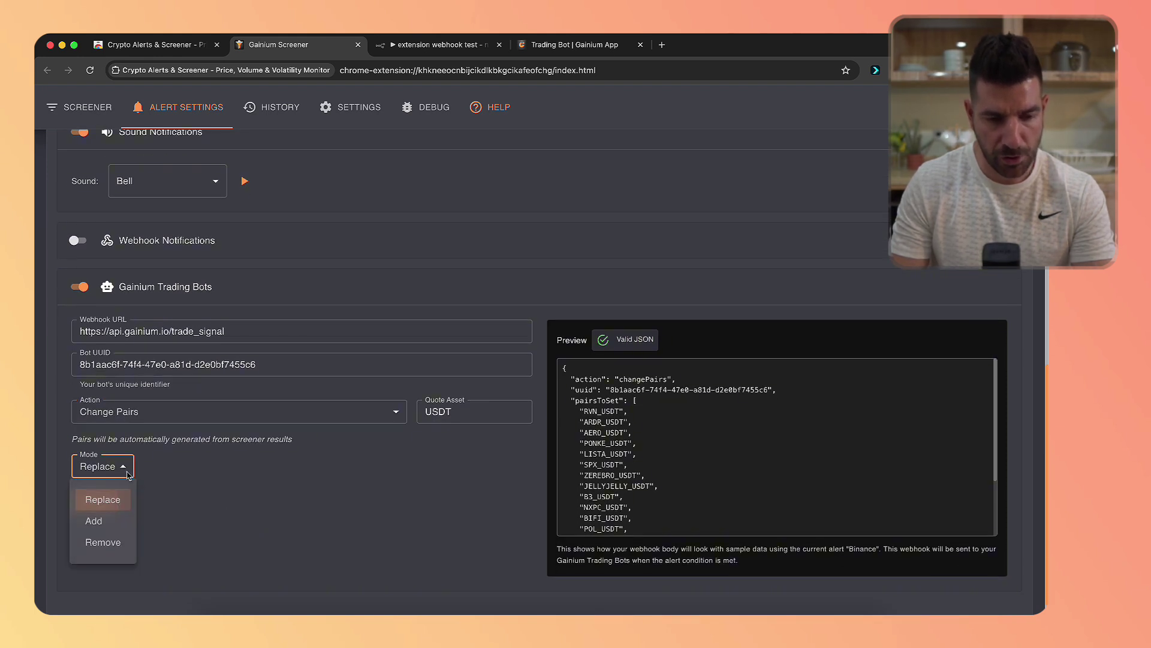
{"action": "left_click", "coordinate": [116, 505]}
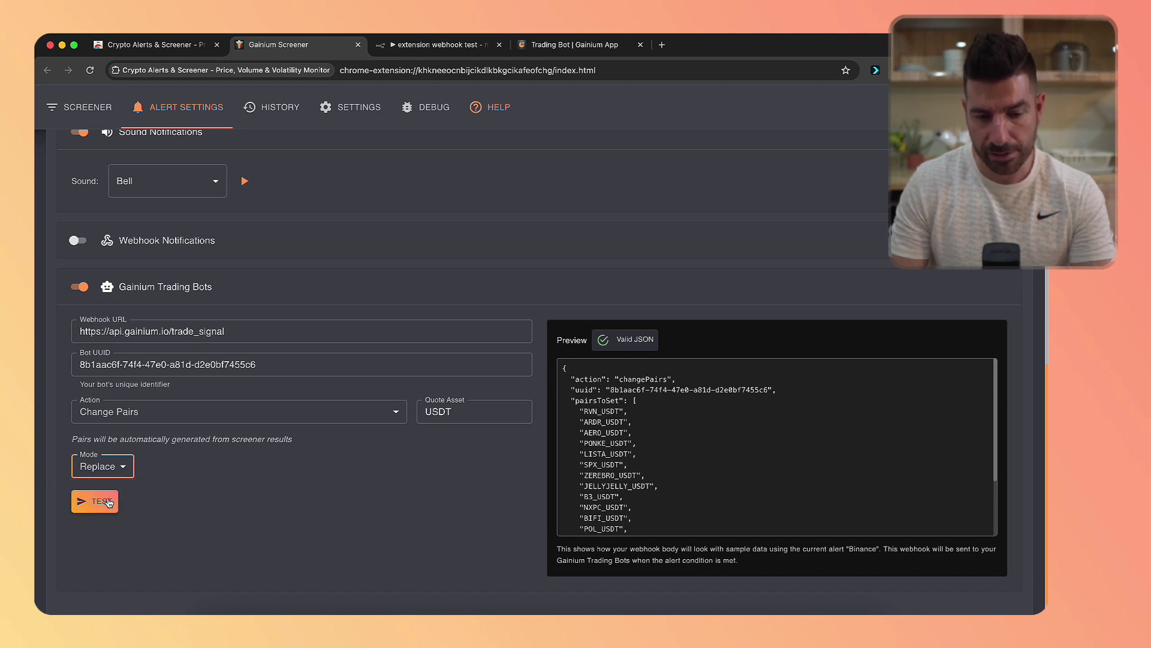
{"action": "scroll", "coordinate": [147, 488], "scroll_direction": "down", "scroll_amount": 1}
{"action": "left_click", "coordinate": [105, 479]}
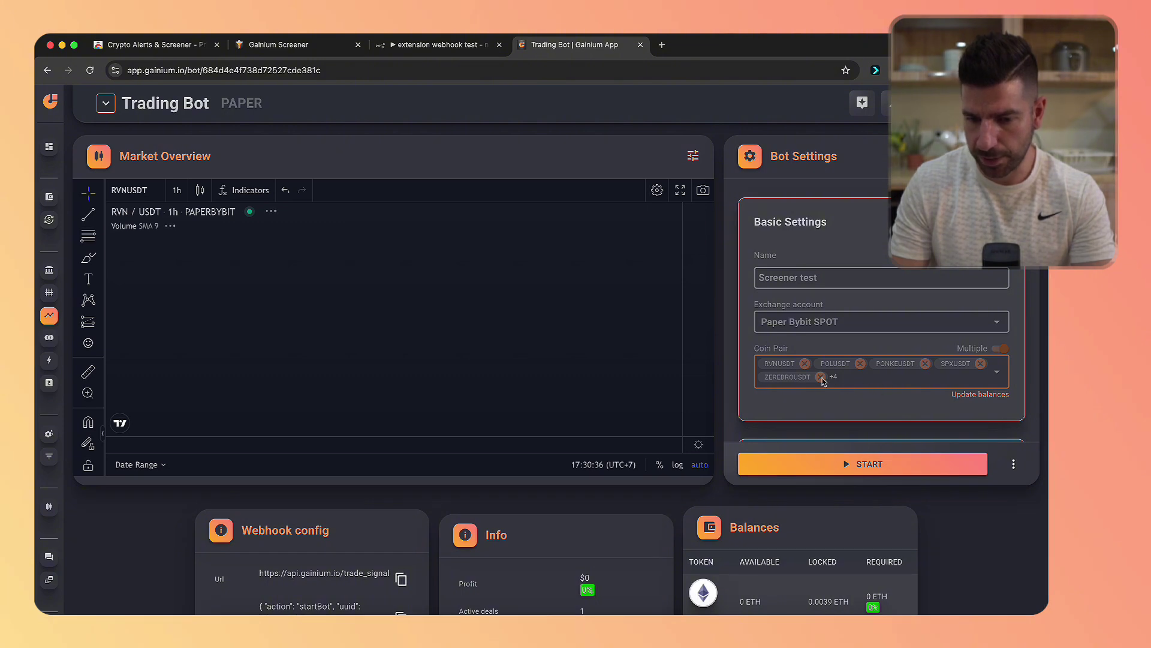
Step: Confirm the bot's coin pairs now include RVNUSDT, POLUSDT, SPXUSDT and other screener pairs
{"action": "key", "text": "super+2"}
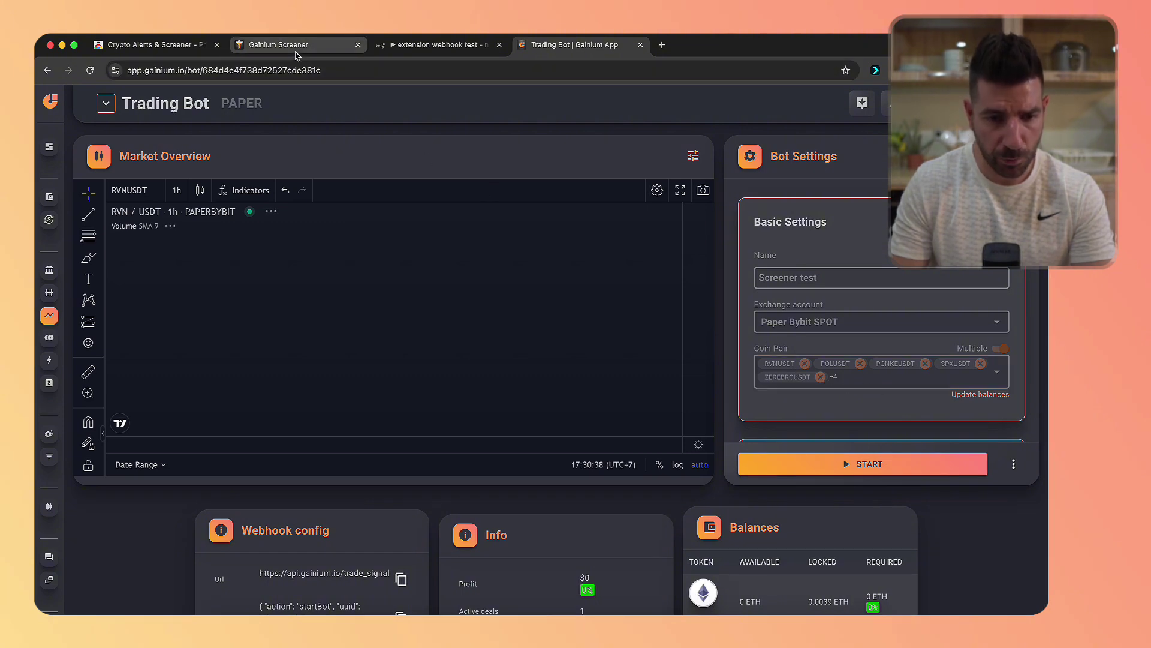